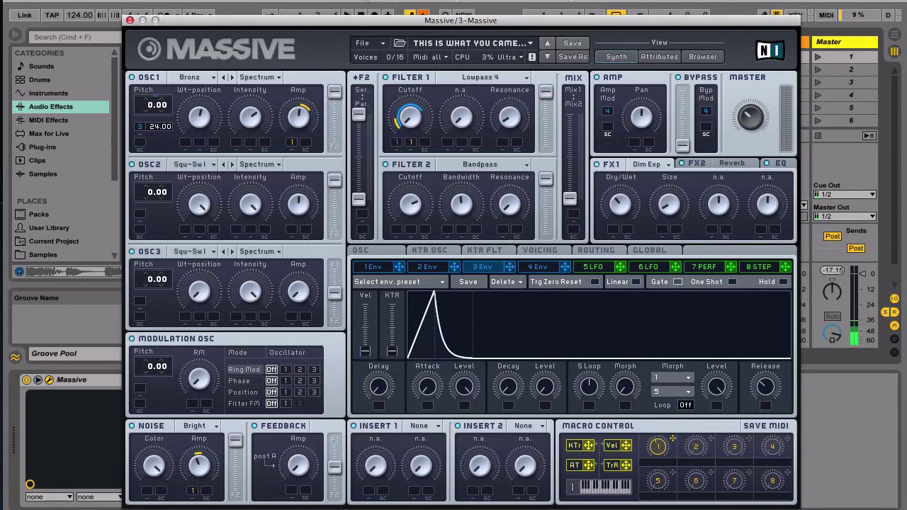
Audition the previous preset, then replace it with a blank untitled sound.
key(space)
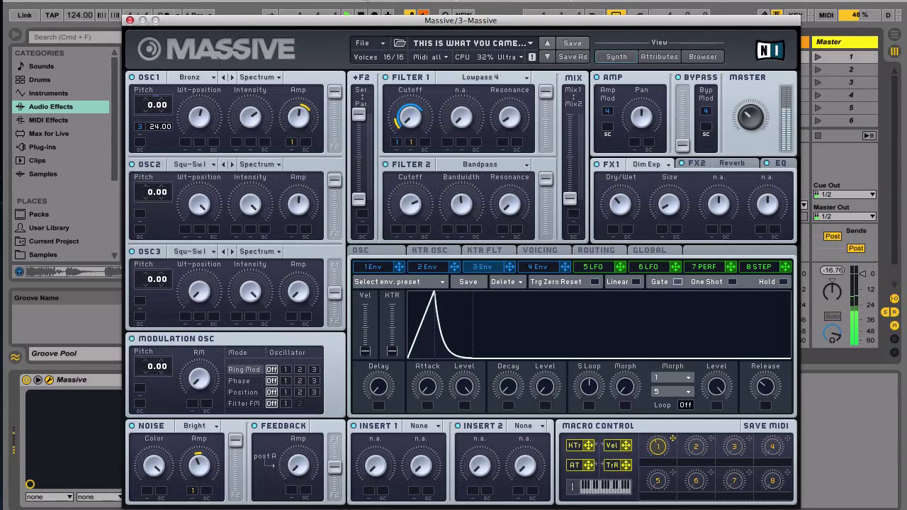
drag(414, 23, 357, 383)
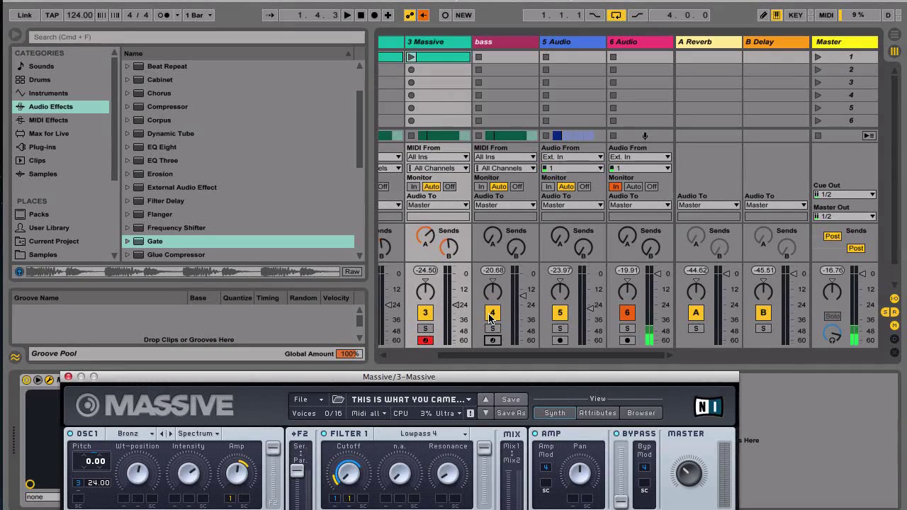
drag(297, 379, 361, 33)
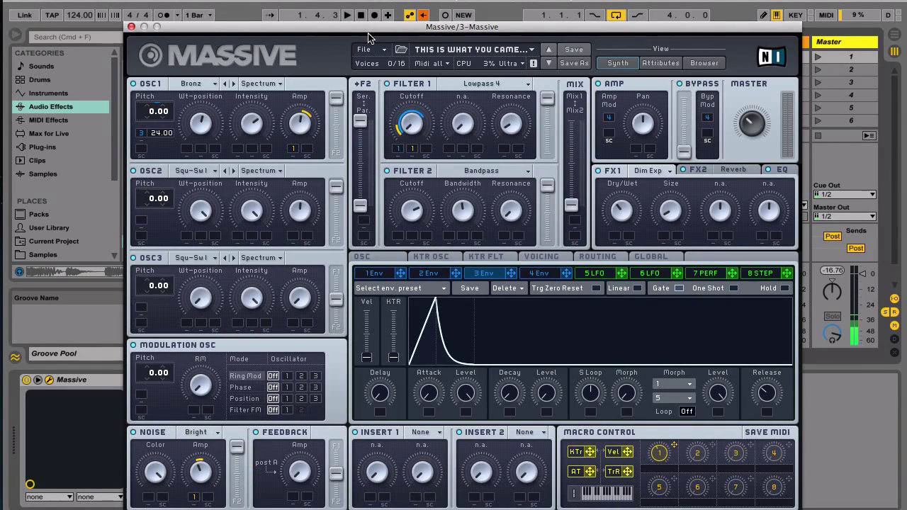
click(369, 53)
click(374, 51)
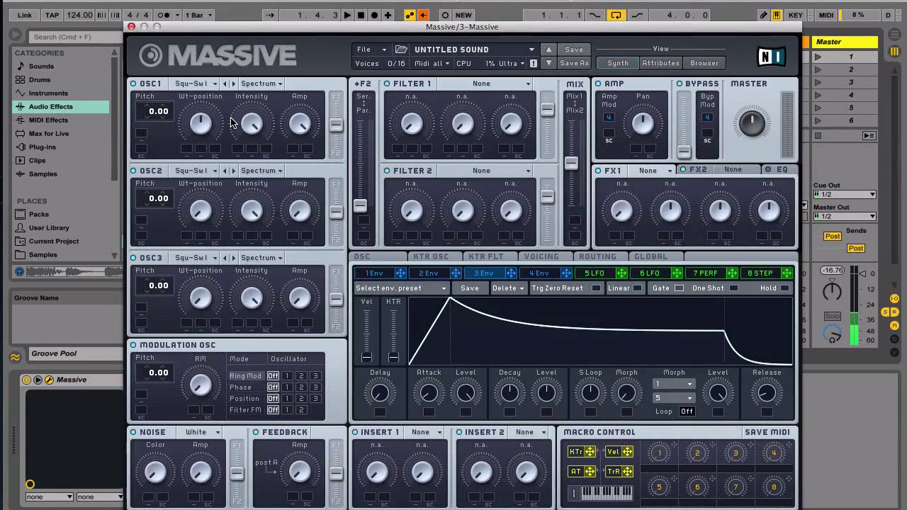
Set oscillator 1 to the Bronz wavetable, routed fully to filter 1.
click(187, 83)
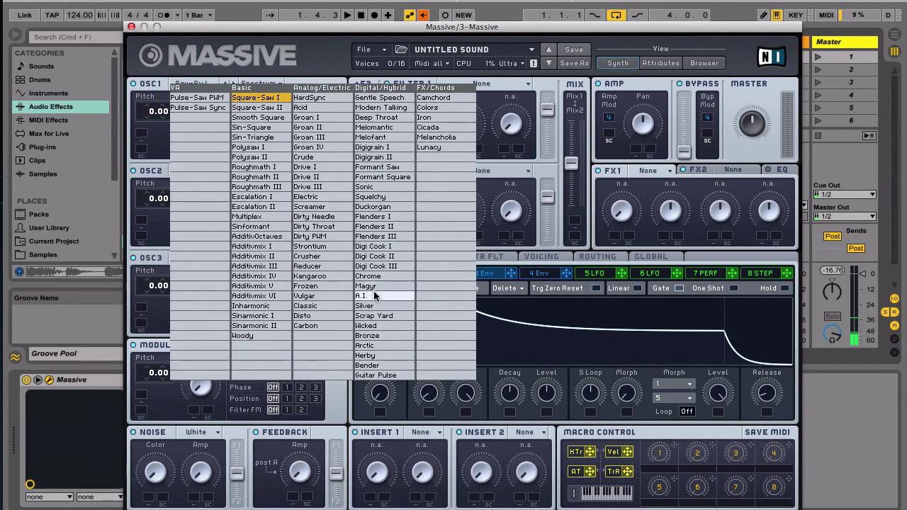
click(367, 338)
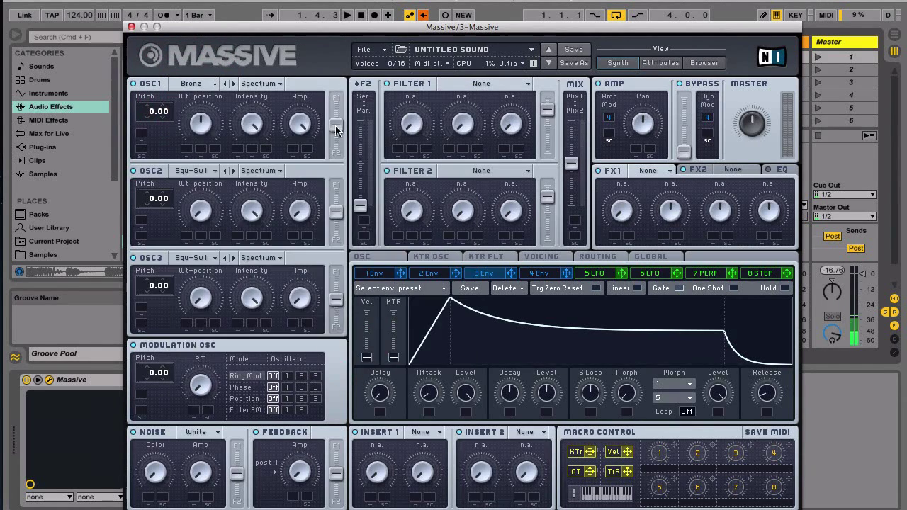
drag(337, 126, 337, 99)
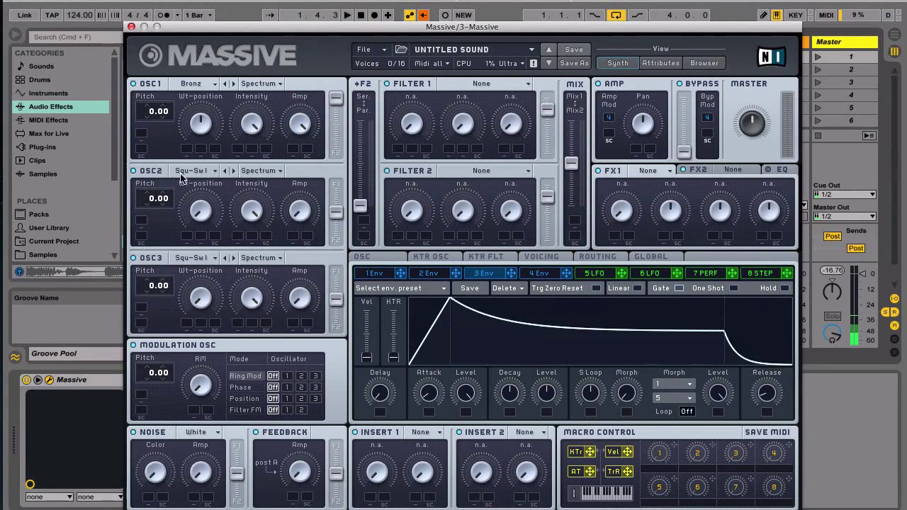
Raise oscillator 2's level and play the loop to hear the new sound.
click(199, 135)
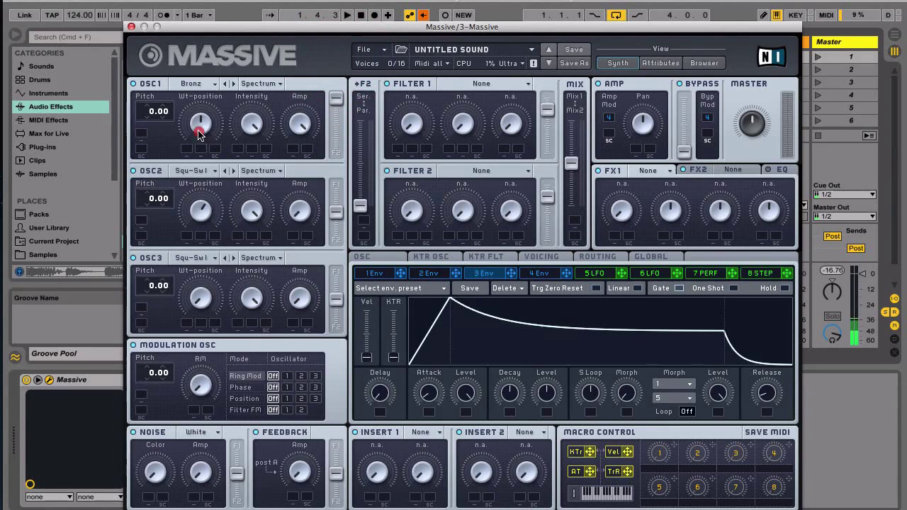
click(202, 50)
click(294, 211)
mouse_move(294, 211)
mouse_down()
mouse_move(294, 162)
mouse_move(338, 136)
mouse_up()
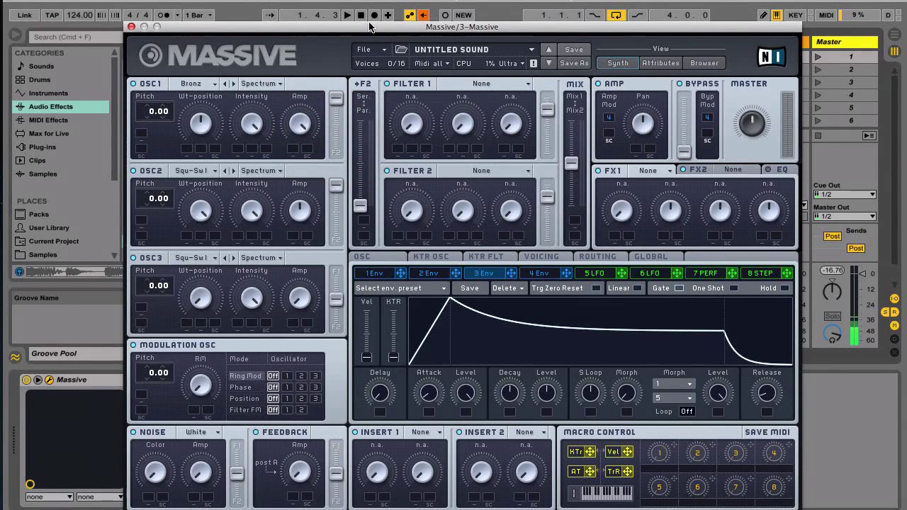
key(space)
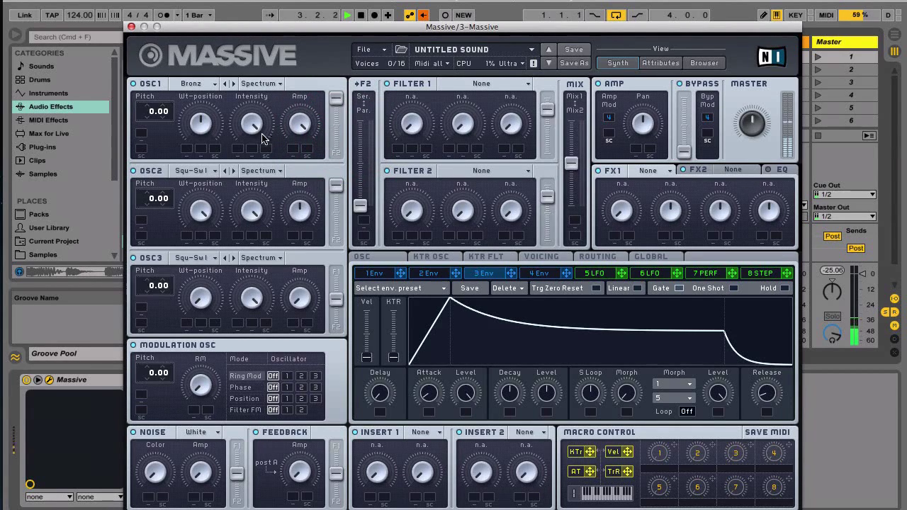
Retune oscillator 1's wavetable intensity and oscillator 2's level by ear, then stop playback.
drag(244, 177, 244, 189)
key(space)
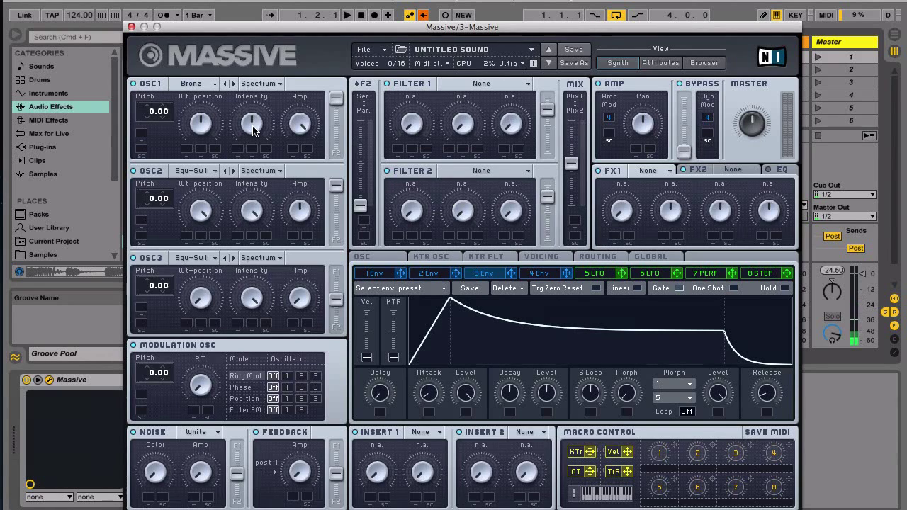
key(space)
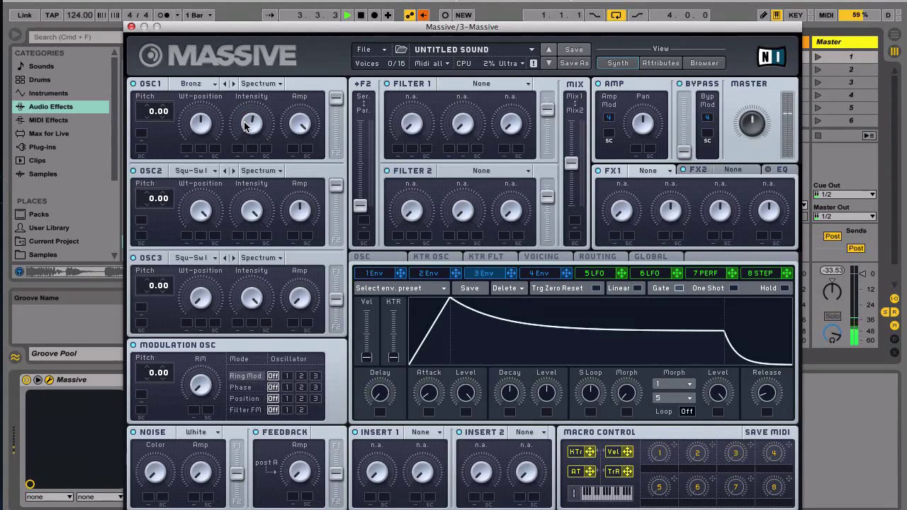
drag(246, 130, 304, 222)
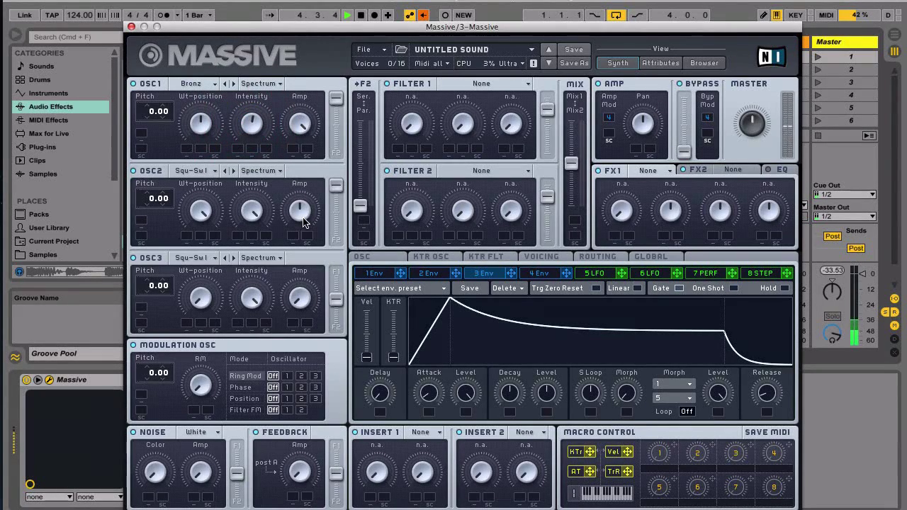
click(284, 143)
drag(283, 143, 283, 221)
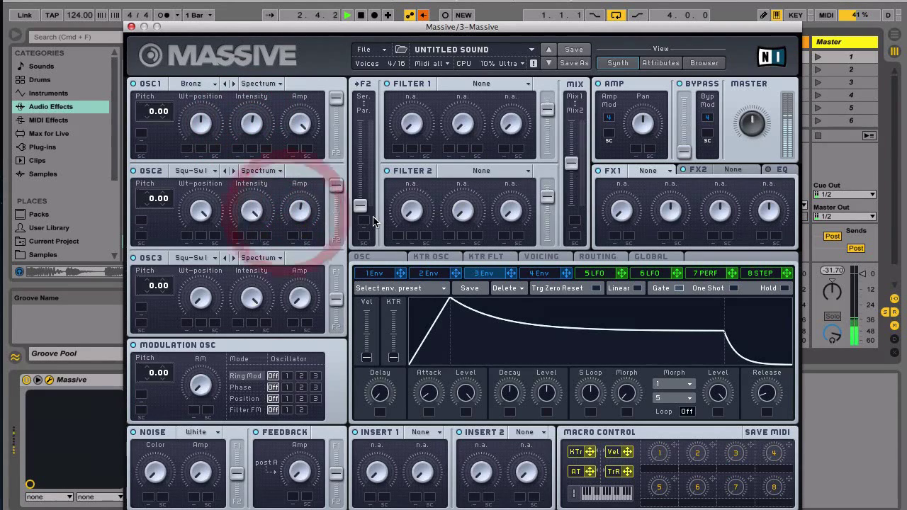
key(space)
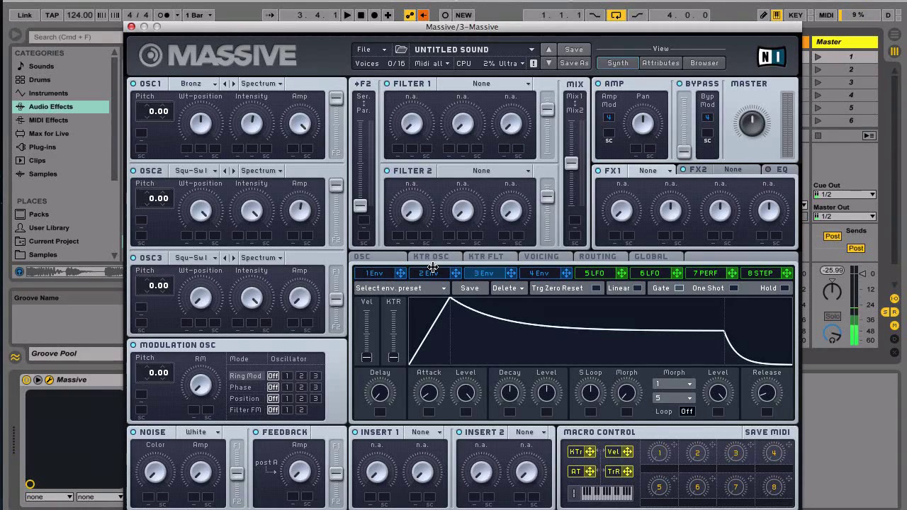
Make filter 1 a Lowpass 4 filter.
click(490, 87)
click(479, 91)
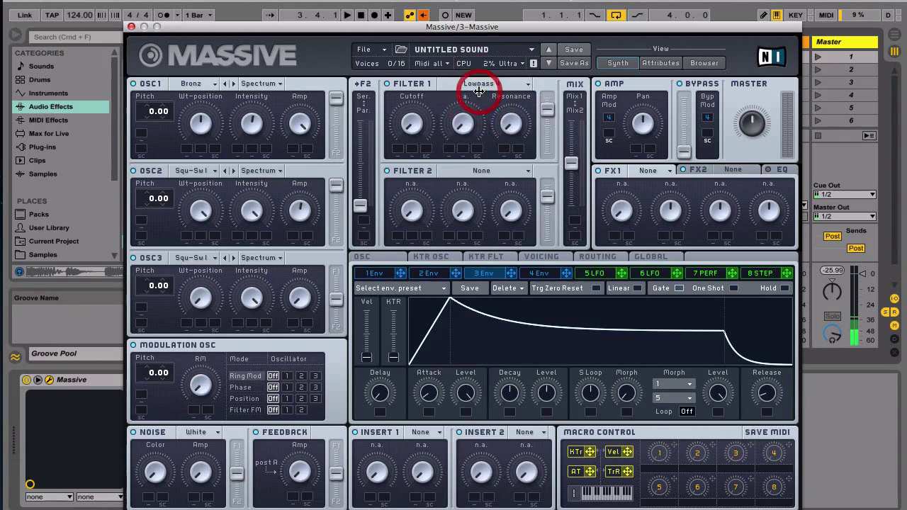
click(543, 72)
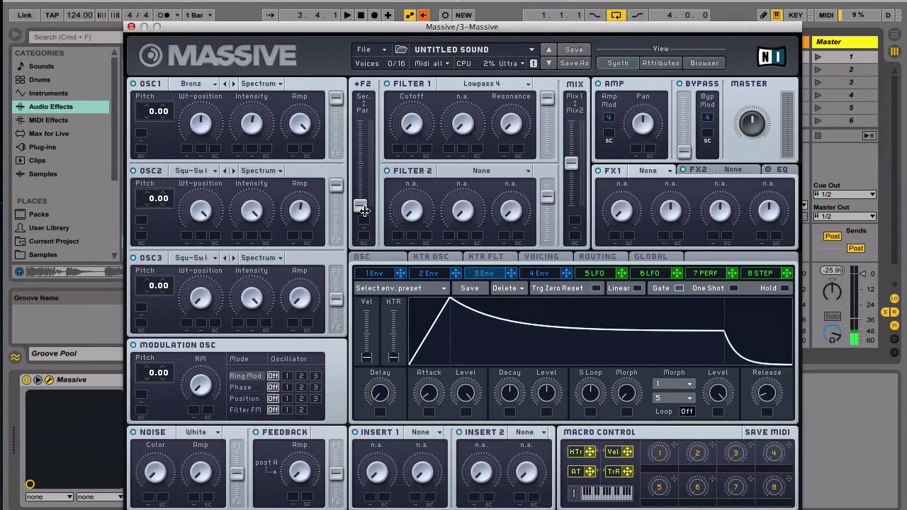
Run the filters fully in series and shift the filter mix toward filter 2.
drag(362, 210, 365, 107)
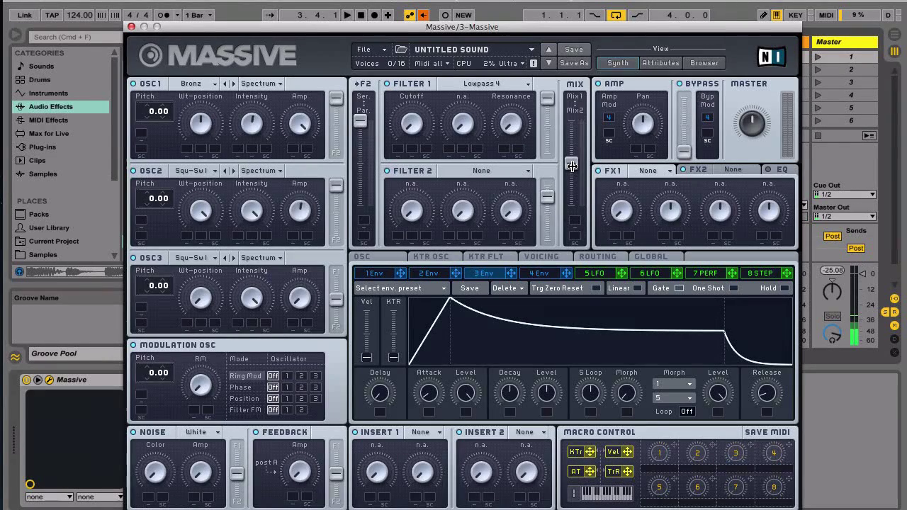
drag(571, 166, 577, 254)
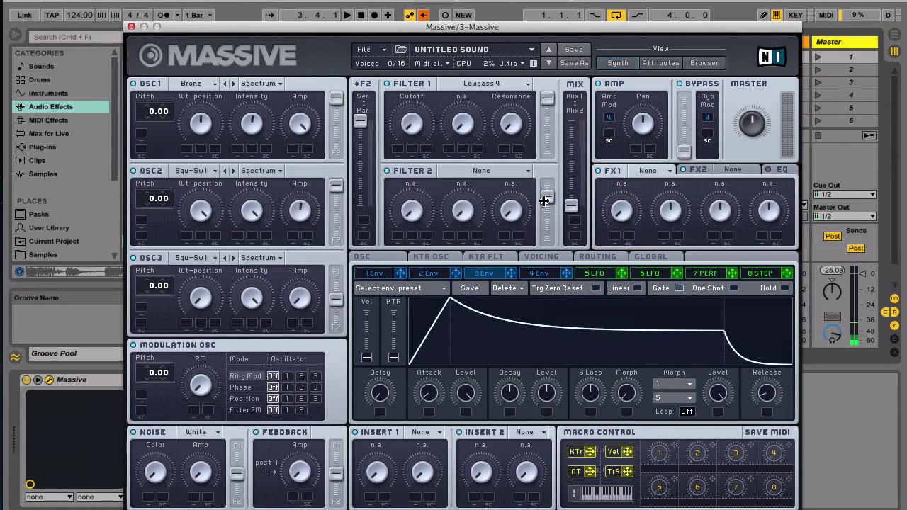
drag(547, 197, 547, 163)
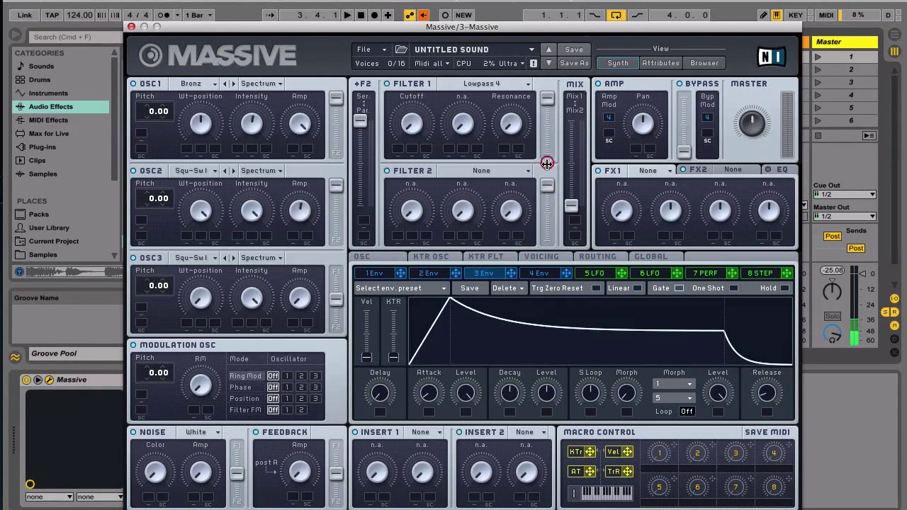
Set filter 2 to the Bandpass type.
click(496, 170)
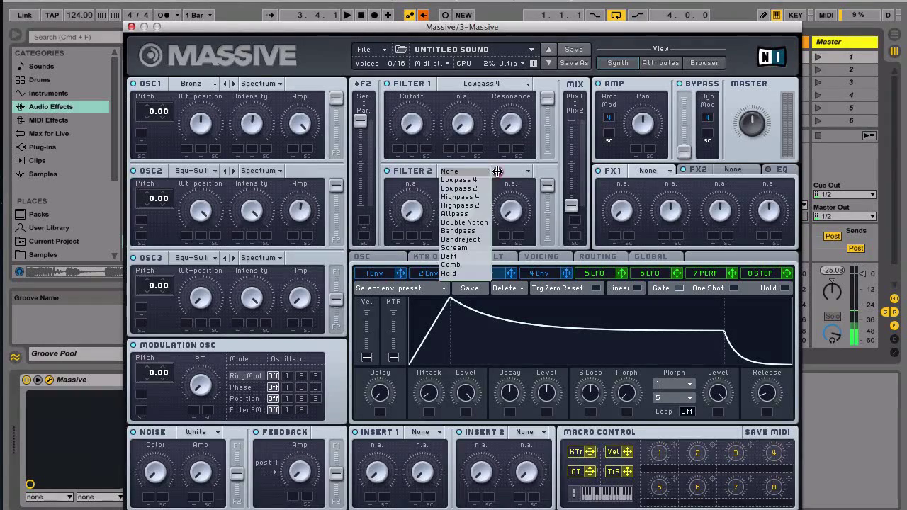
click(473, 231)
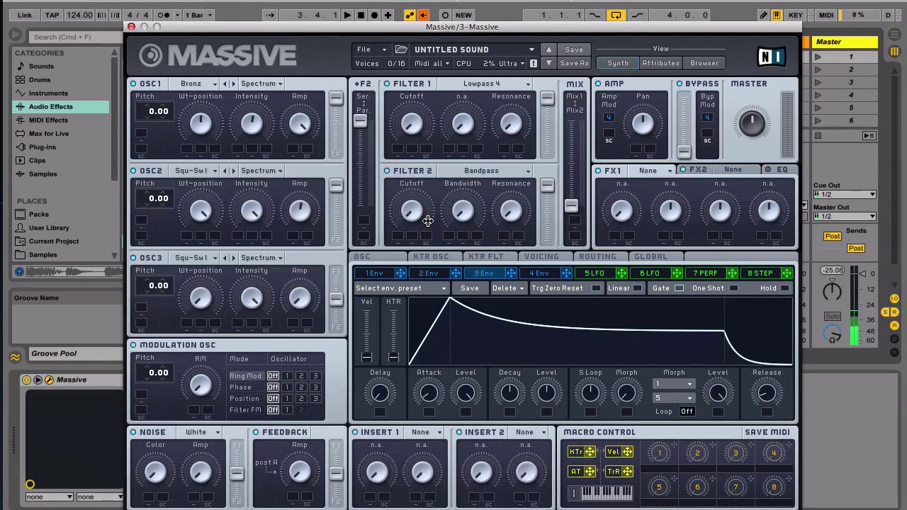
click(379, 274)
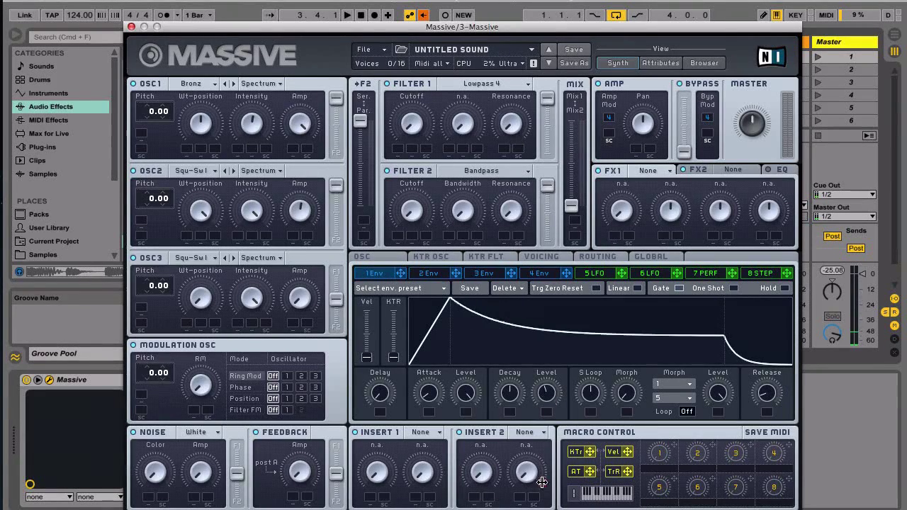
Shape envelope 1 as a pluck (zero sustain, short attack and decay) sweeping filter 1 cutoff.
drag(546, 392, 546, 432)
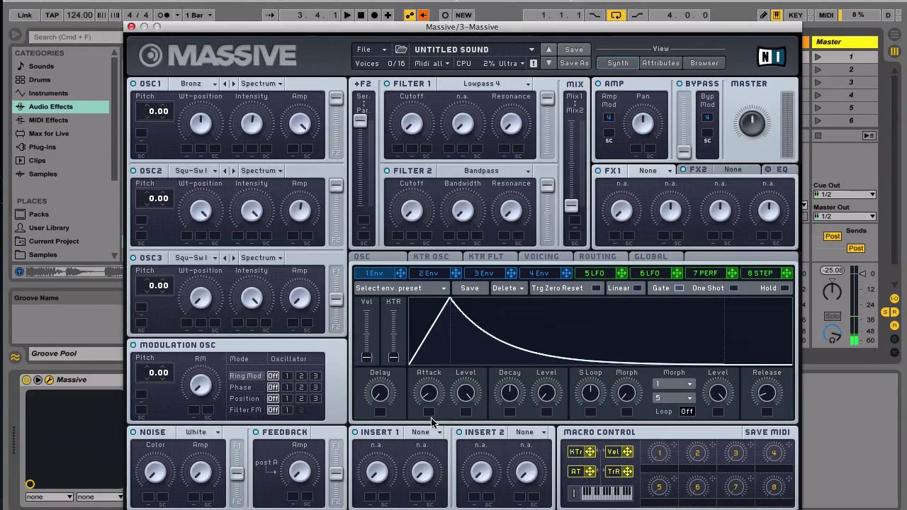
drag(430, 398, 427, 407)
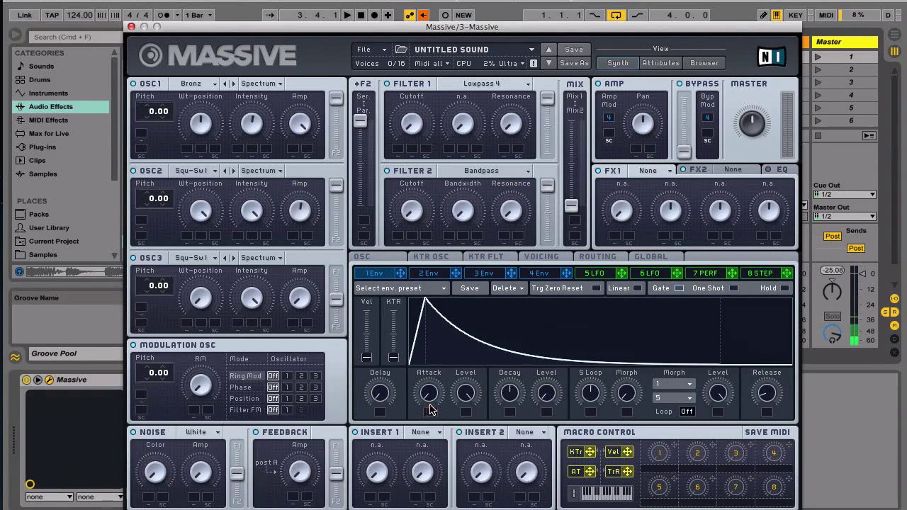
drag(508, 393, 508, 421)
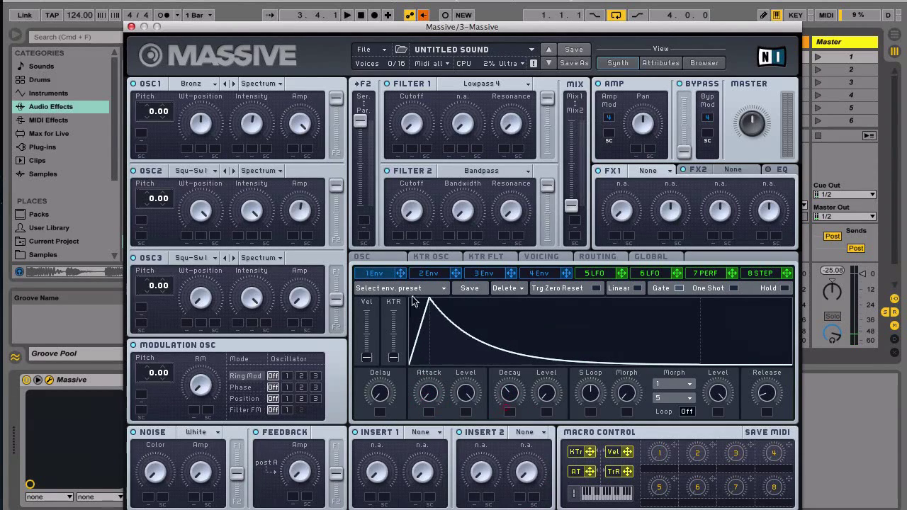
drag(401, 274, 397, 149)
drag(395, 136, 389, 41)
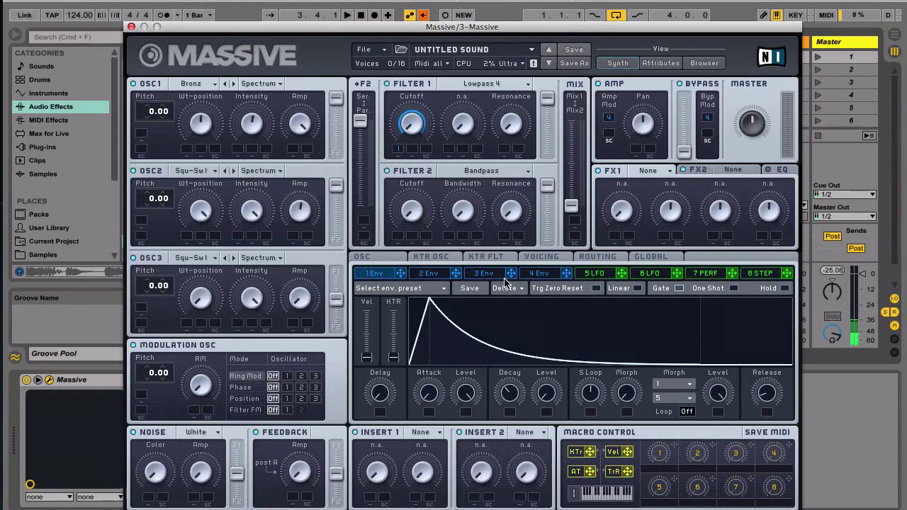
key(space)
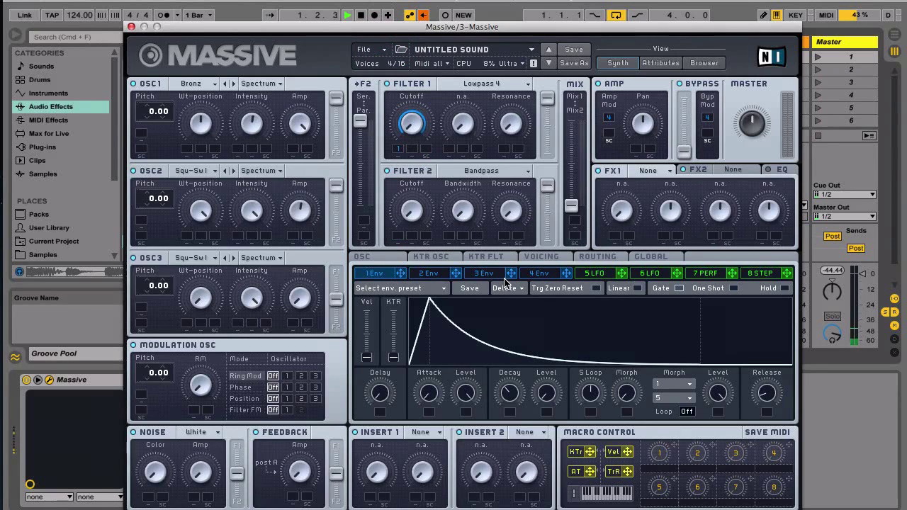
key(space)
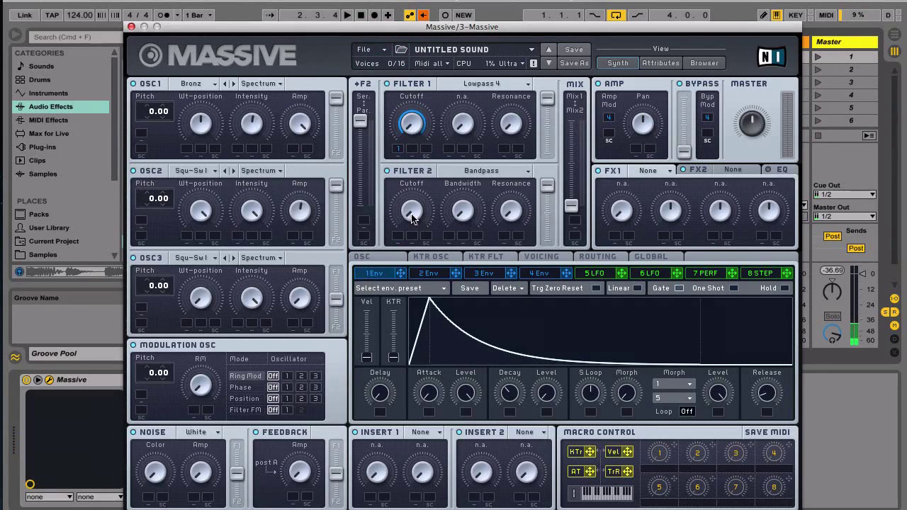
Raise Filter 2's cutoff, adjust its bandwidth, and lengthen envelope 1's decay.
mouse_move(412, 216)
mouse_down()
mouse_move(410, 135)
mouse_move(401, 210)
mouse_up()
click(409, 209)
key(space)
click(459, 206)
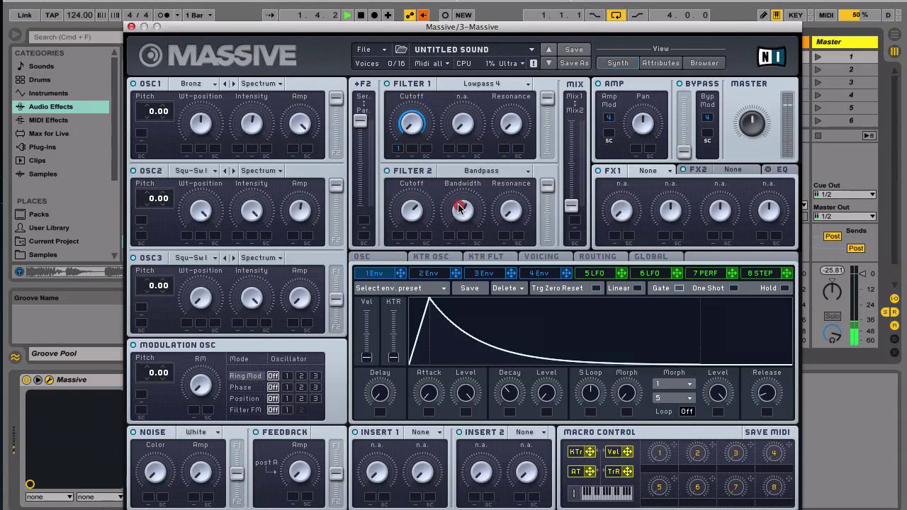
click(459, 207)
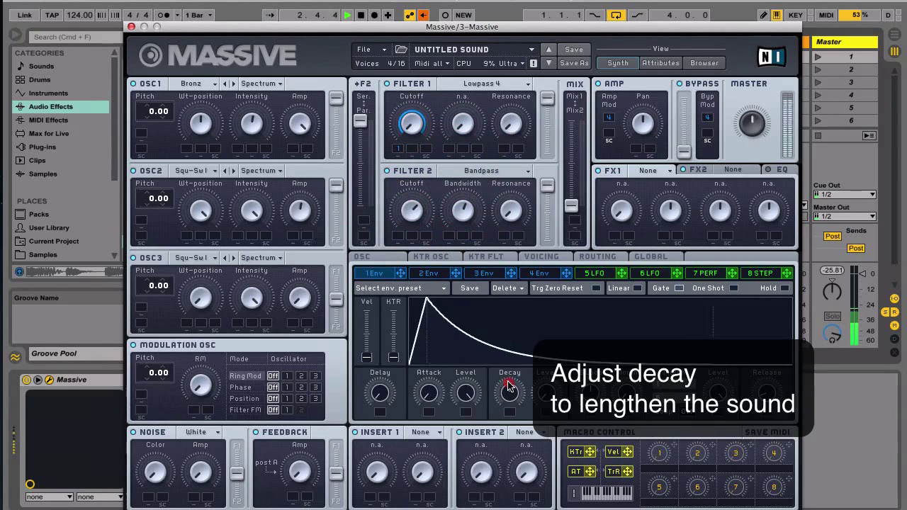
click(507, 385)
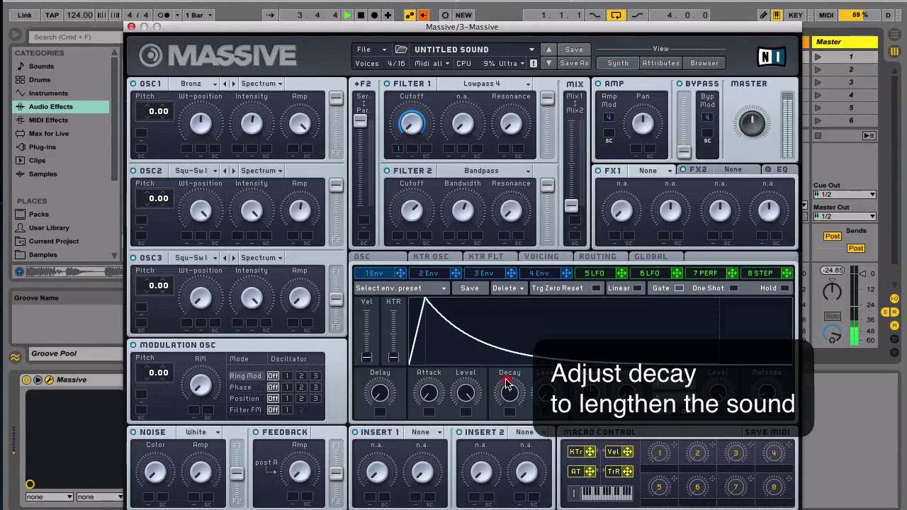
click(507, 385)
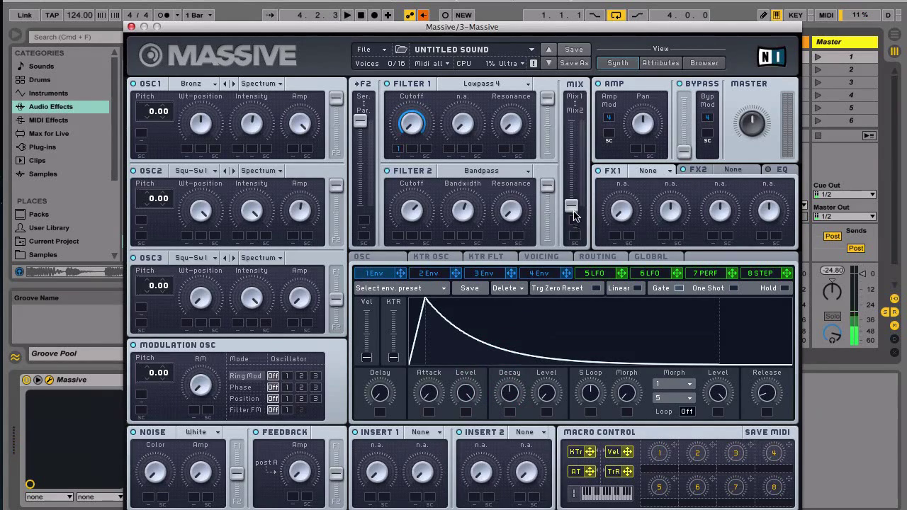
Try filter mix settings by ear, settling back toward Filter 2.
drag(573, 205, 573, 154)
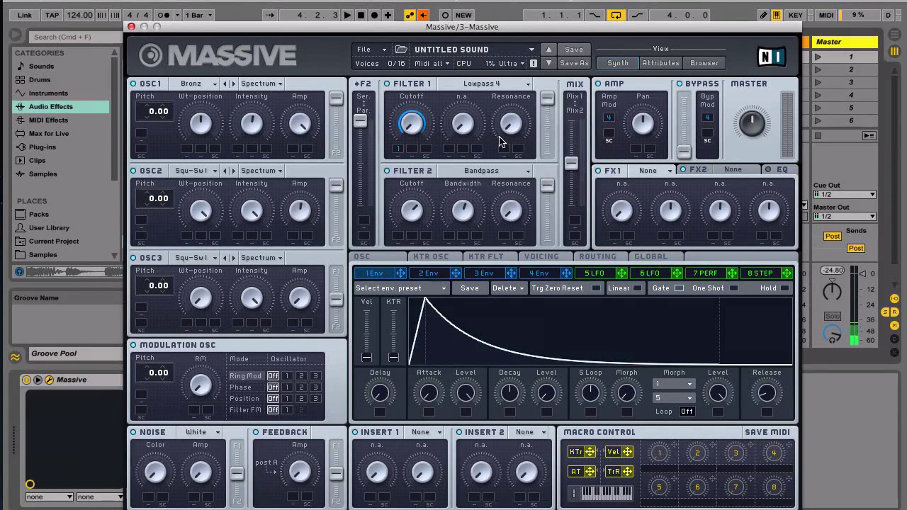
key(space)
drag(566, 163, 572, 218)
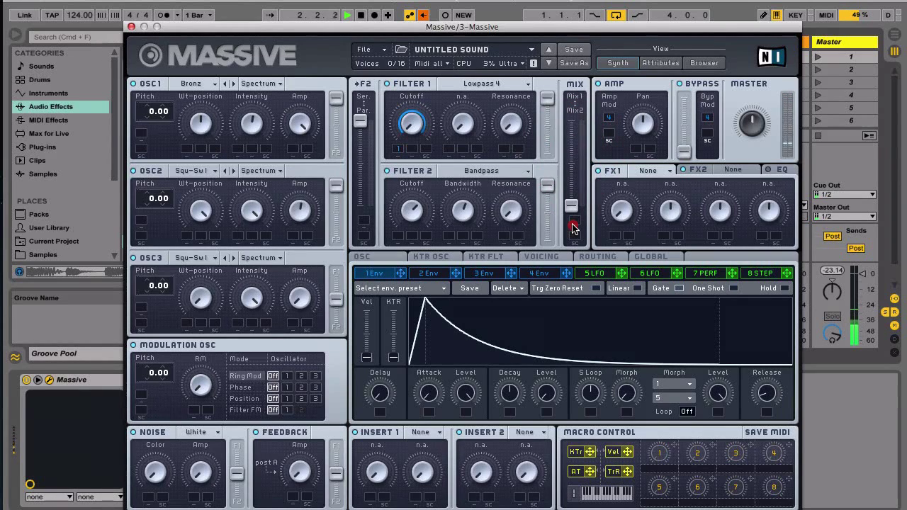
click(569, 219)
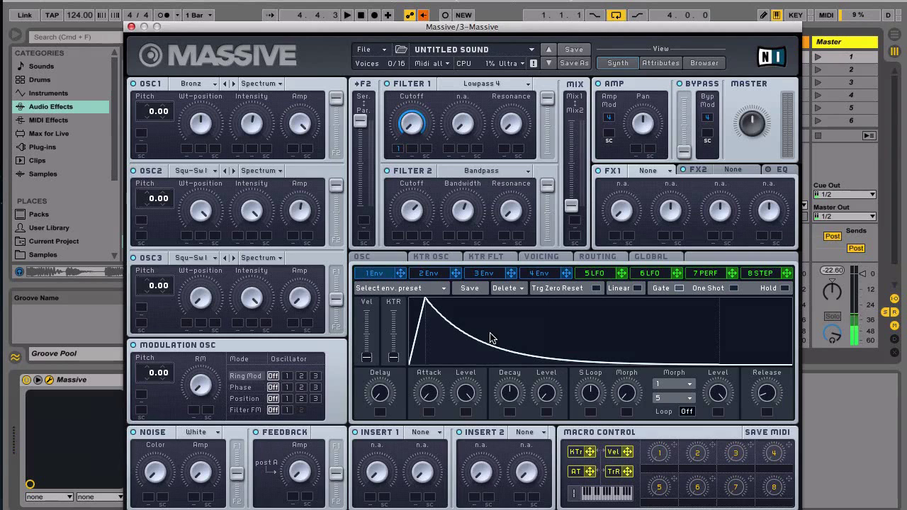
Give envelope 2 zero sustain and a short attack, modulating Oscillator 1 pitch by 36.00.
click(430, 274)
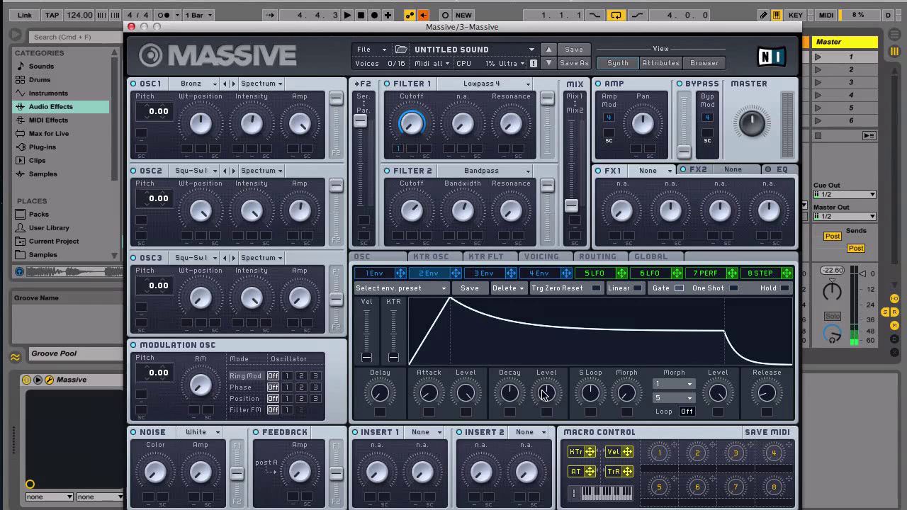
drag(542, 394, 544, 453)
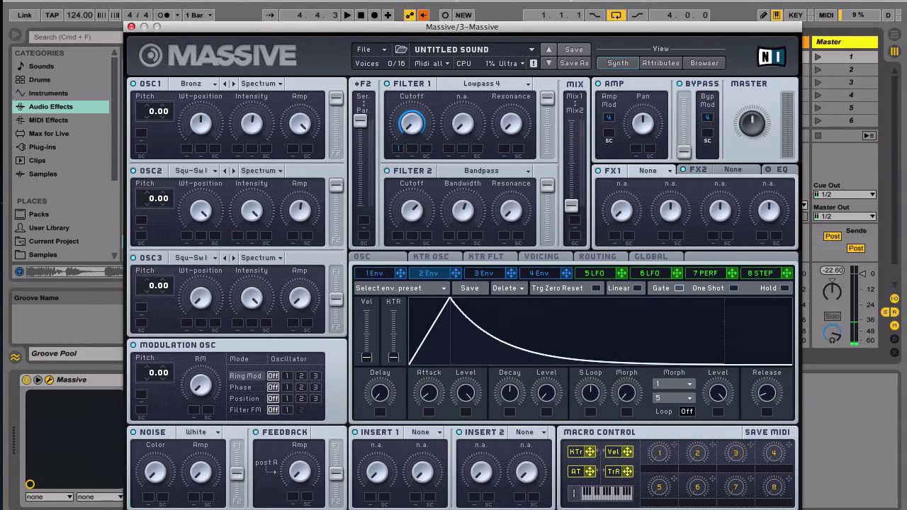
drag(429, 393, 429, 405)
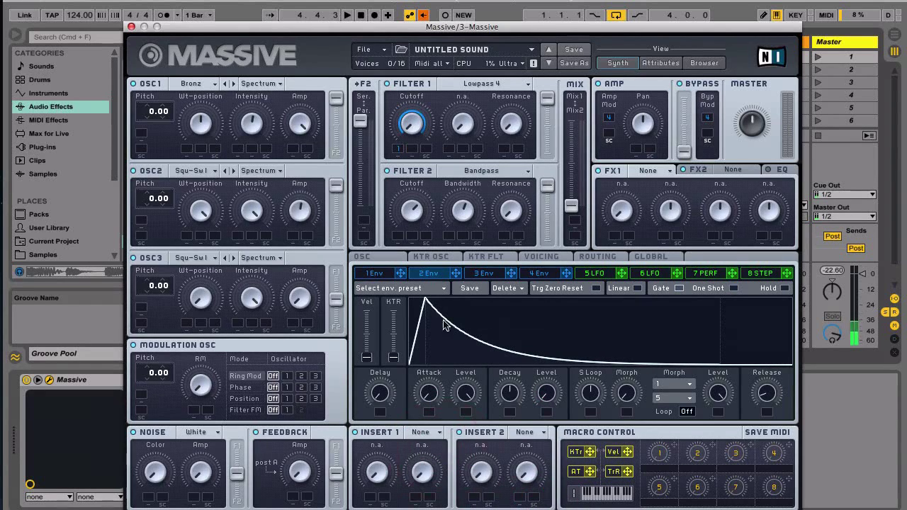
drag(457, 276, 154, 88)
key(space)
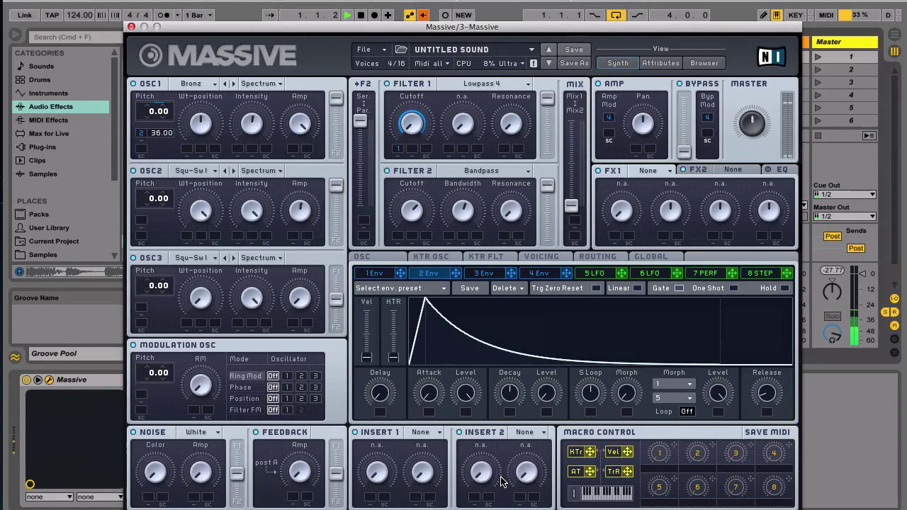
drag(513, 413, 513, 435)
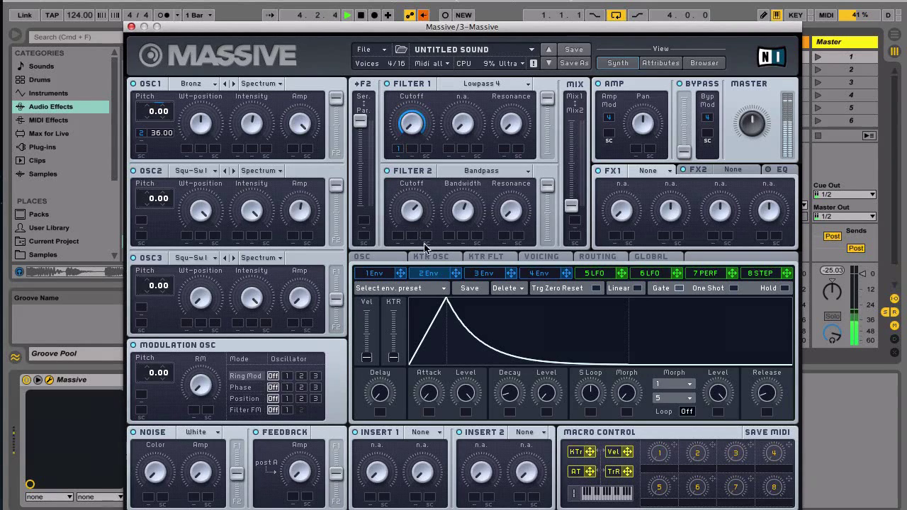
Load Dimension Expander into the first effect slot, reduce its size, and nudge the master volume.
key(space)
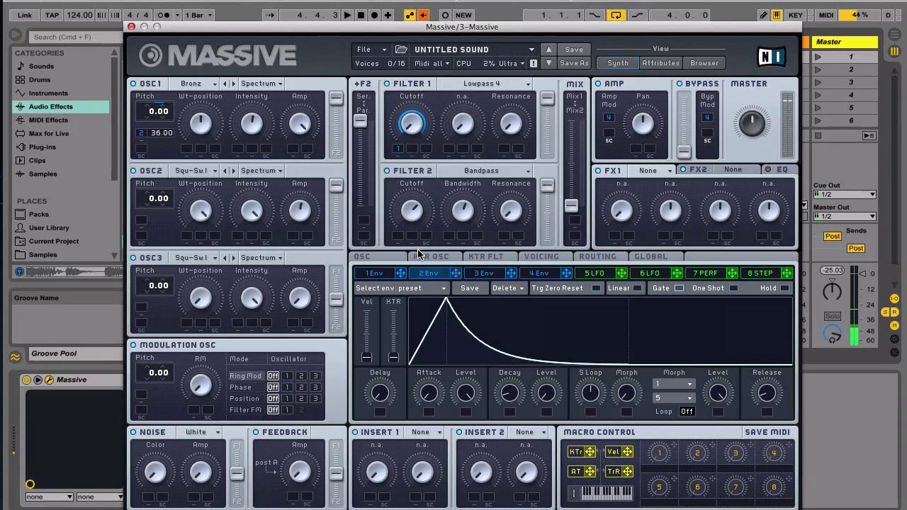
click(646, 173)
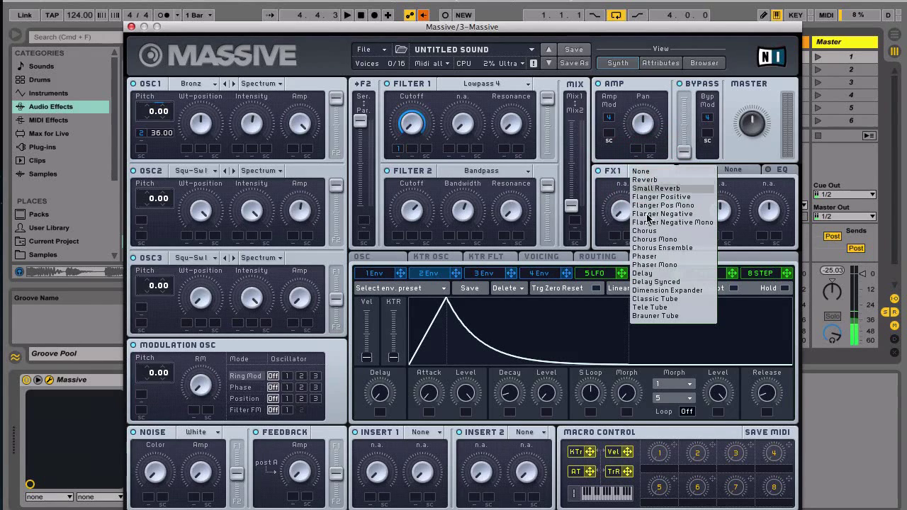
click(647, 291)
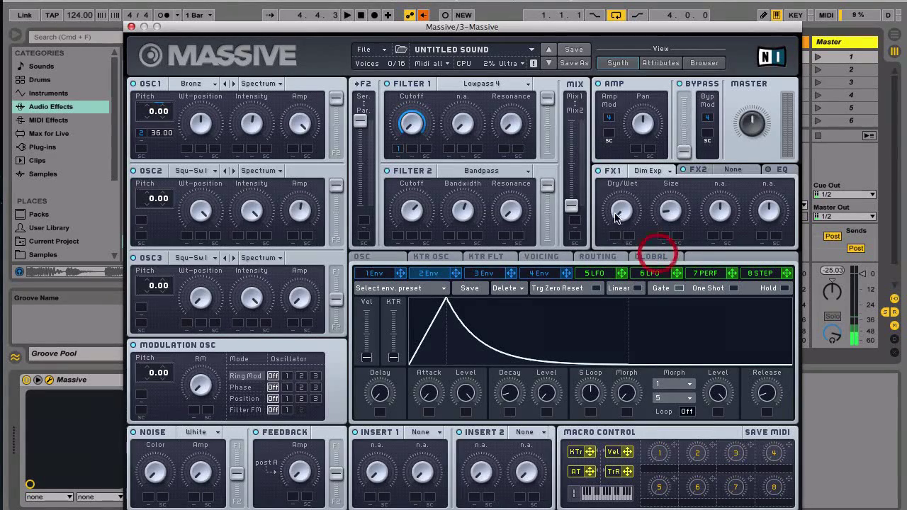
click(609, 160)
key(space)
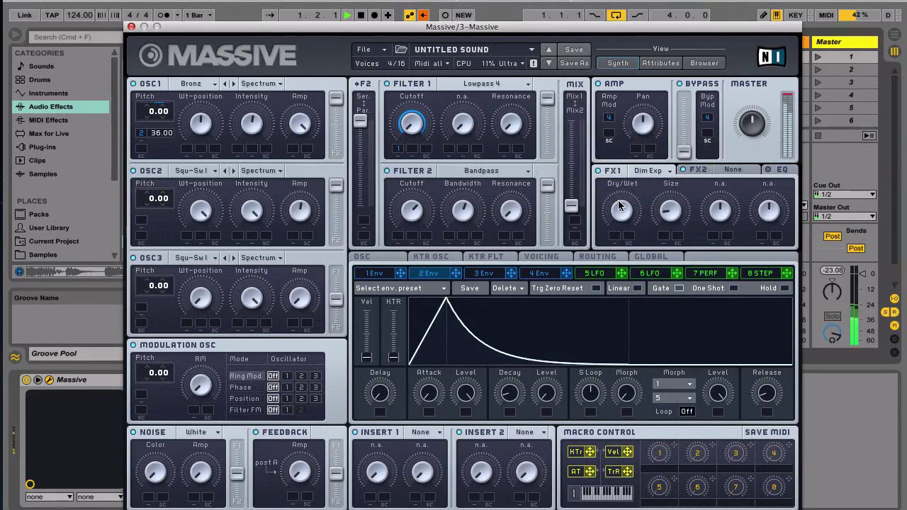
click(750, 122)
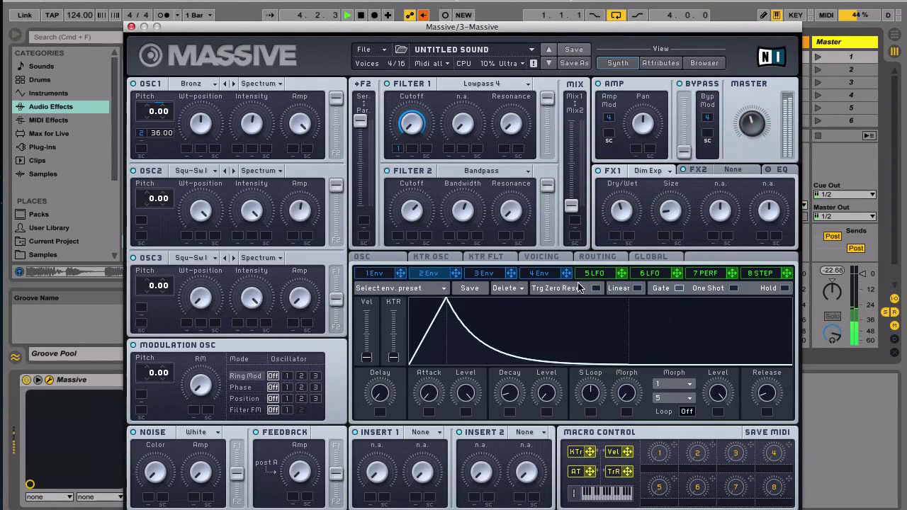
click(542, 257)
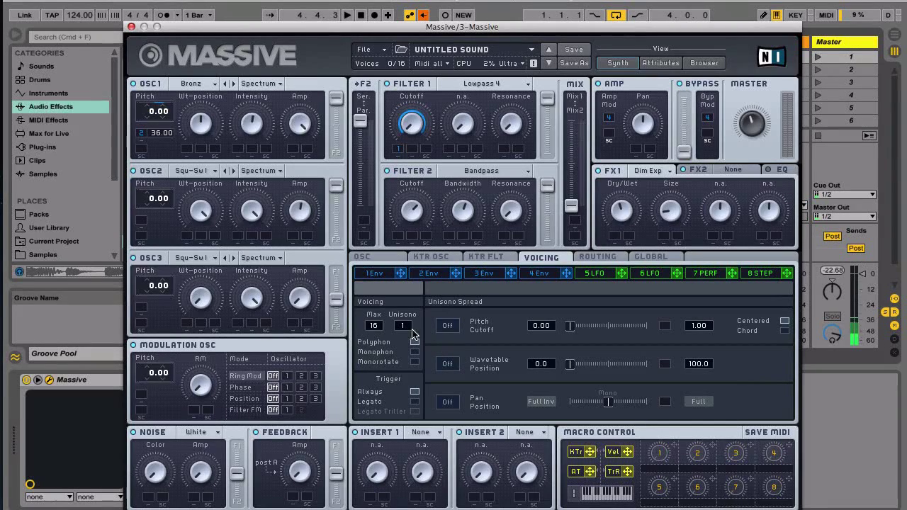
Set unison to 5 voices with pitch and pan spread on, widen the pan spread, and lower the master volume.
drag(408, 328, 410, 314)
click(447, 326)
click(571, 328)
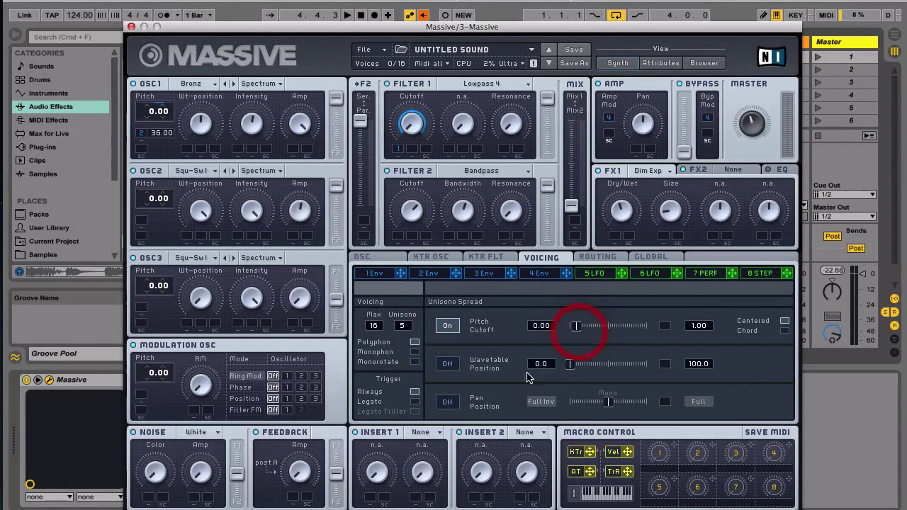
click(447, 402)
drag(611, 403, 590, 403)
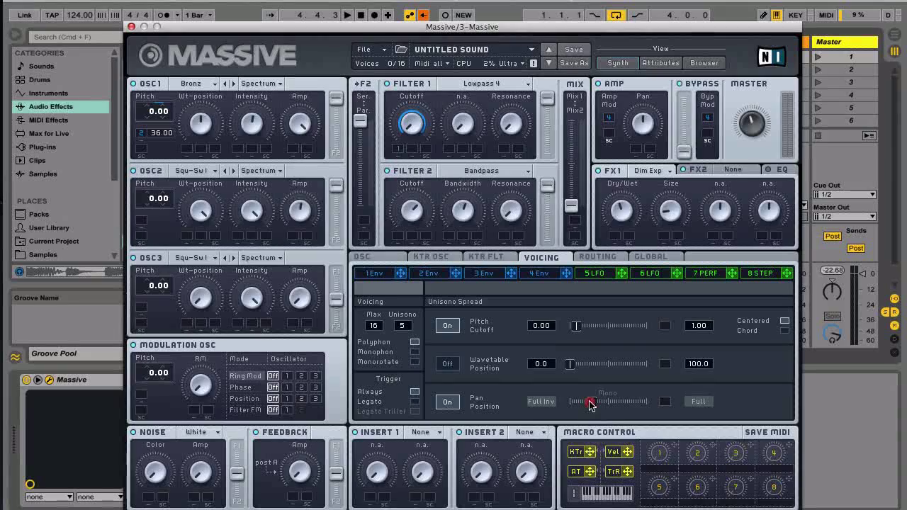
key(space)
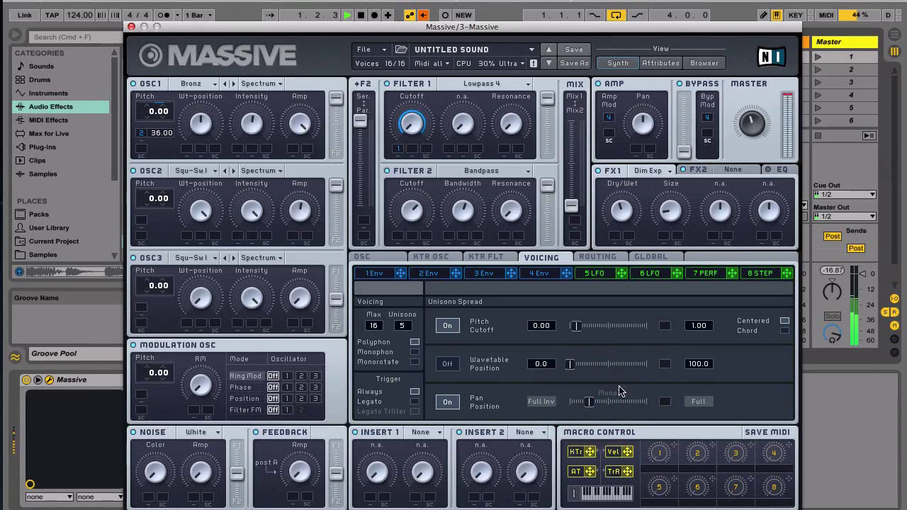
drag(749, 132, 751, 144)
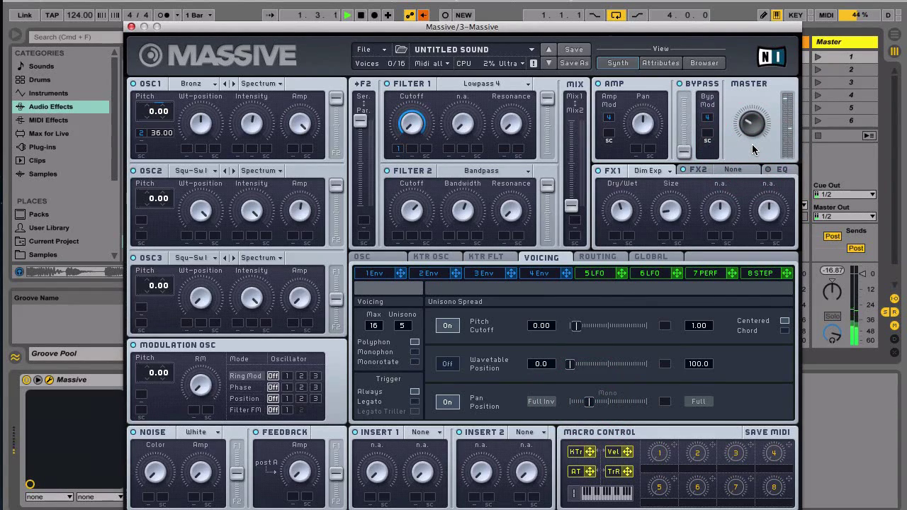
key(space)
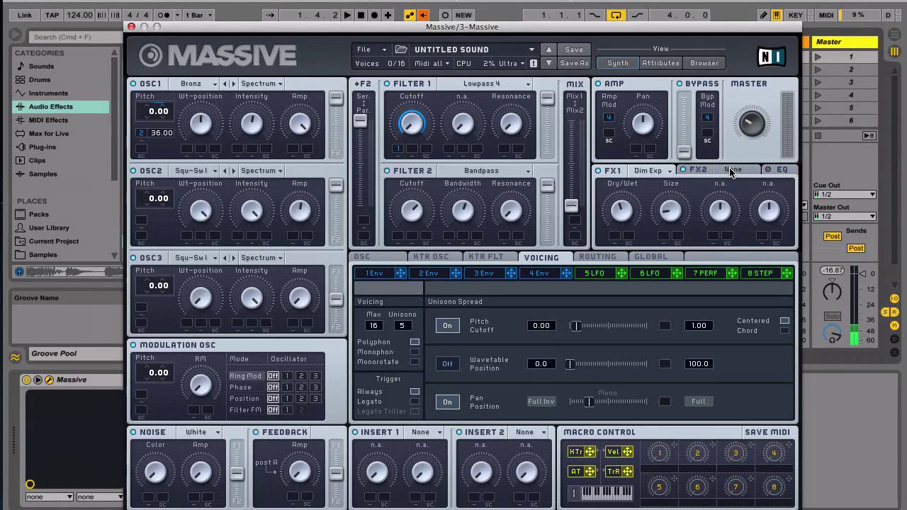
Load a Reverb into the second effect slot, shrink its size and raise its wet amount.
click(729, 172)
click(729, 171)
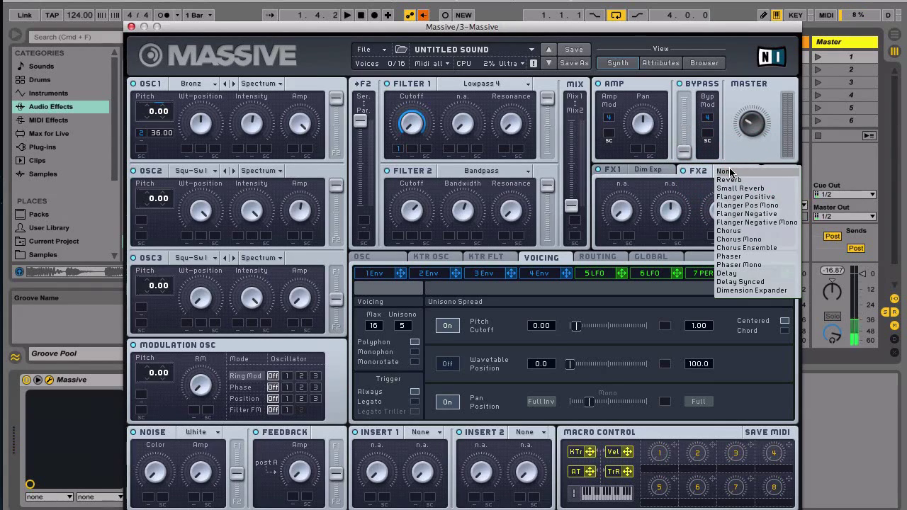
click(729, 180)
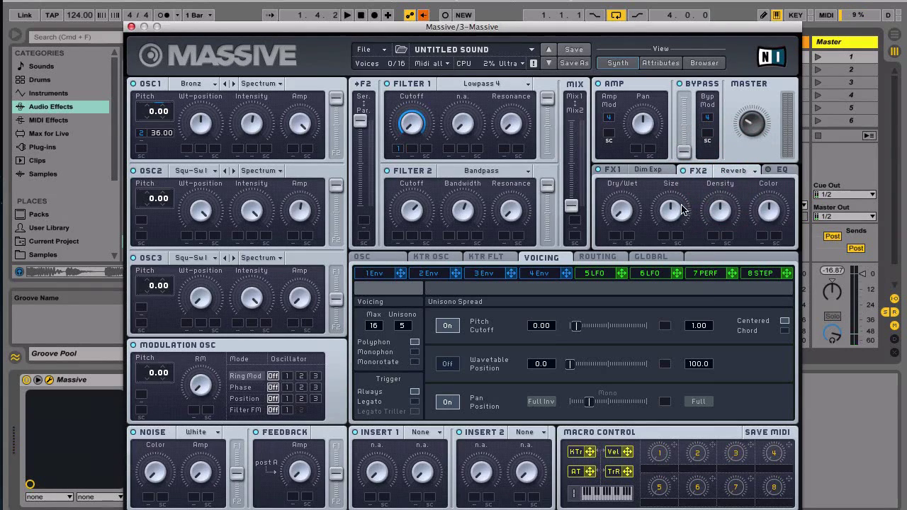
drag(682, 209, 668, 257)
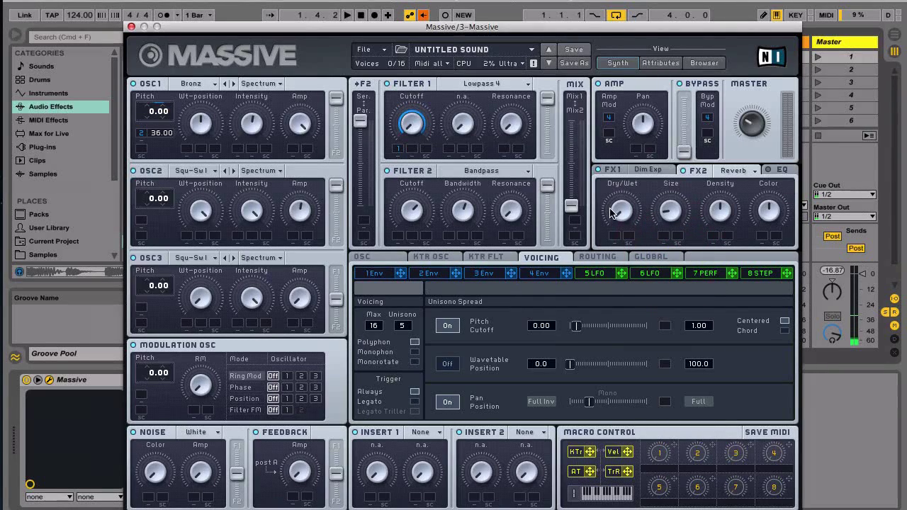
drag(611, 213, 612, 154)
key(space)
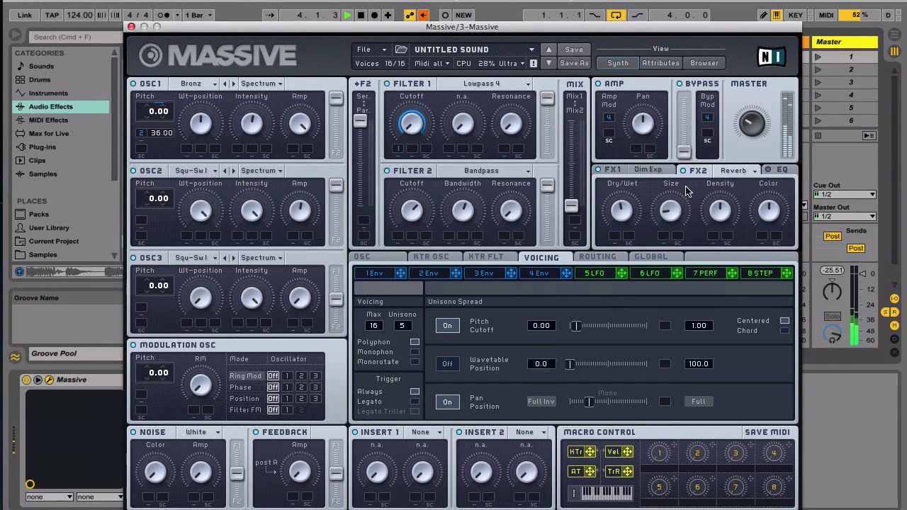
Adjust the EQ's high and low shelves.
click(776, 171)
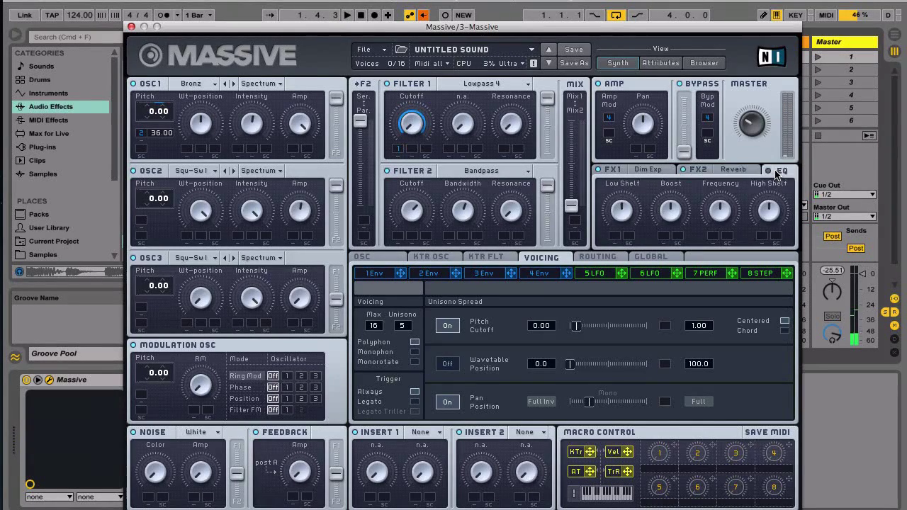
drag(770, 213, 770, 203)
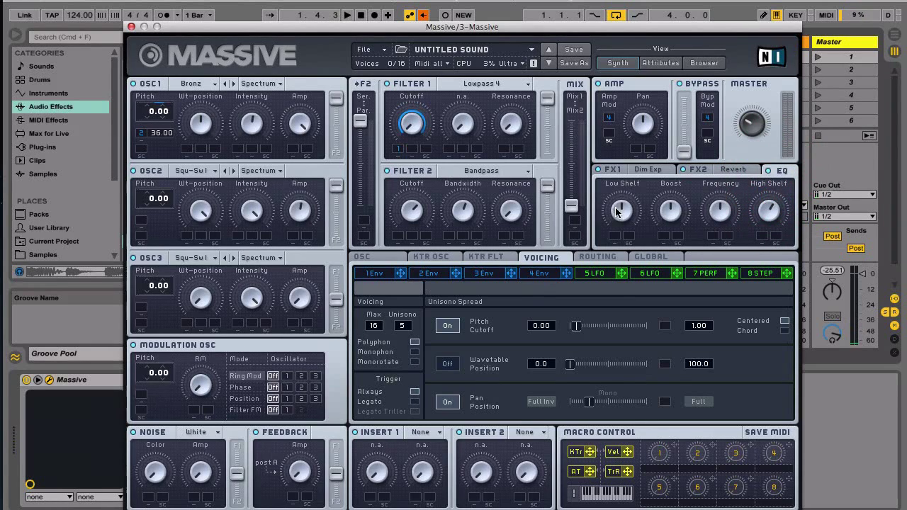
drag(618, 216, 619, 219)
key(space)
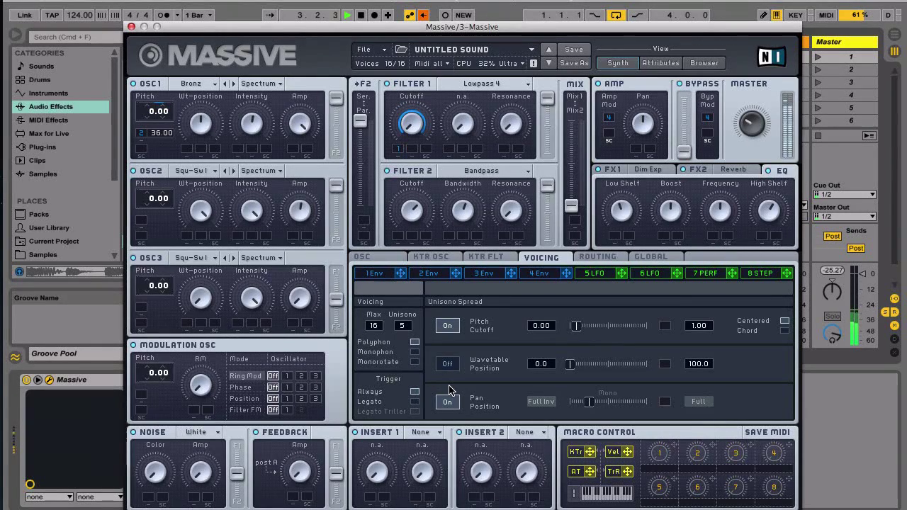
Shorten envelope 2's decay to tame the pitch squelch.
click(429, 272)
drag(507, 399, 506, 403)
click(506, 400)
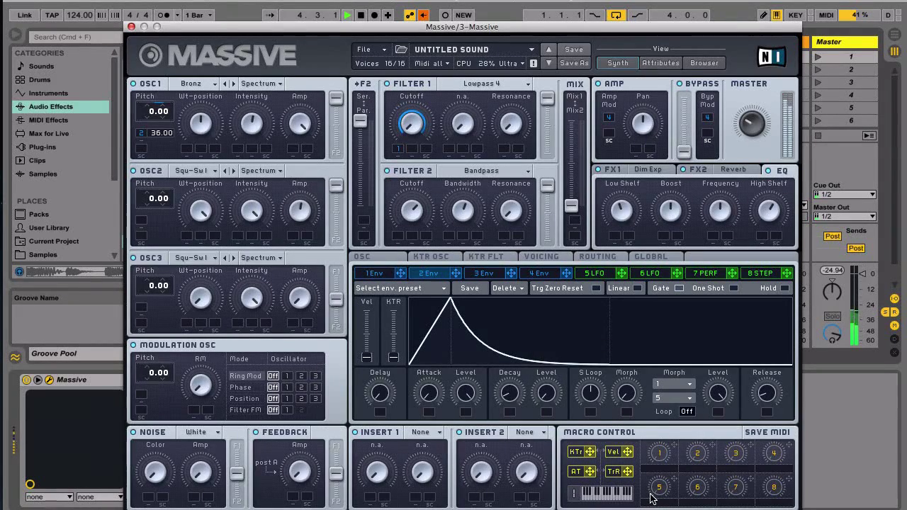
Assign macro 1 to Filter 1 cutoff and OSC2 amplitude, then sweep it while listening.
key(space)
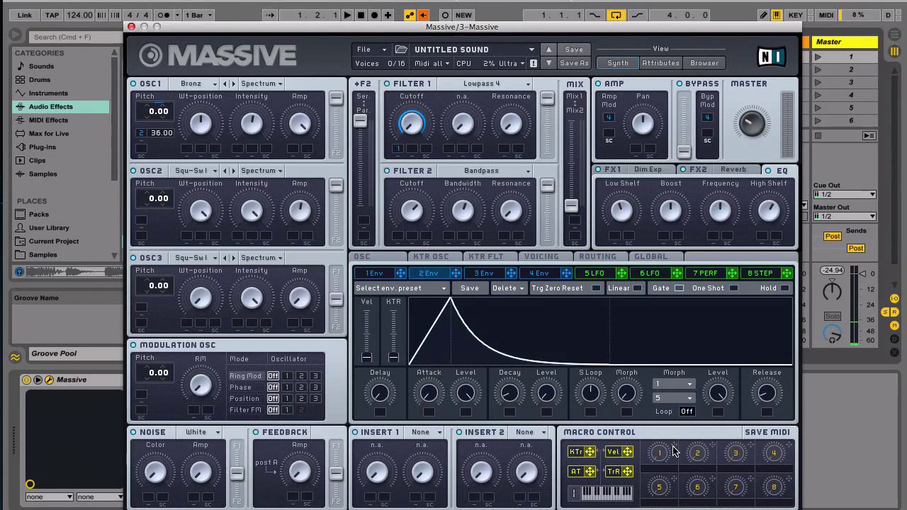
mouse_move(674, 451)
mouse_down()
mouse_move(439, 162)
mouse_move(415, 151)
mouse_up()
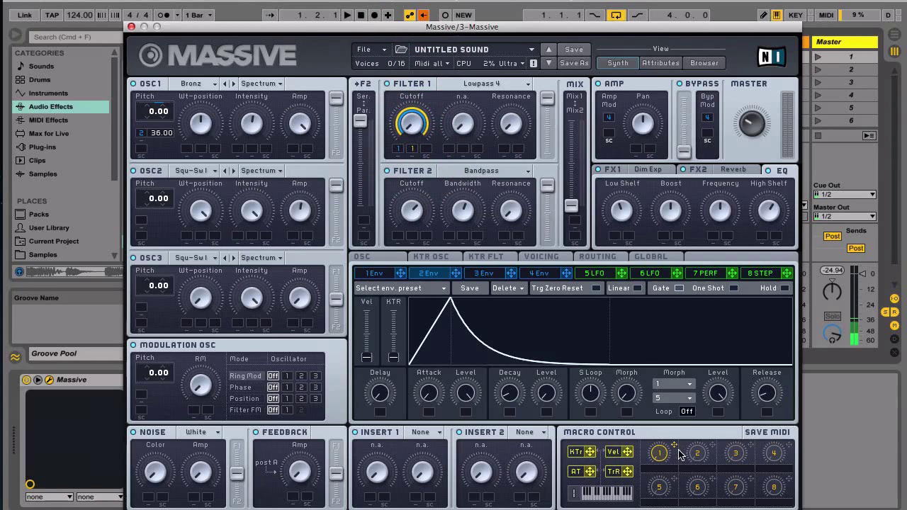
drag(675, 447, 290, 228)
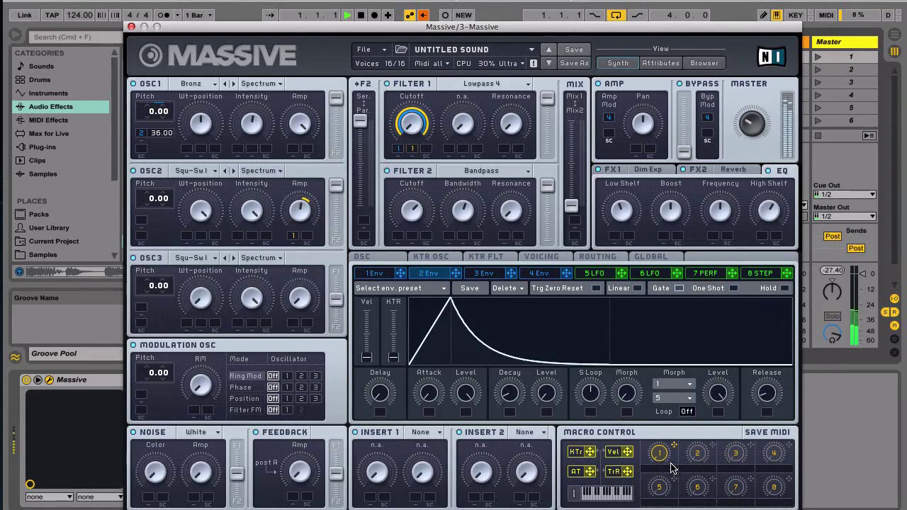
key(space)
drag(660, 454, 657, 363)
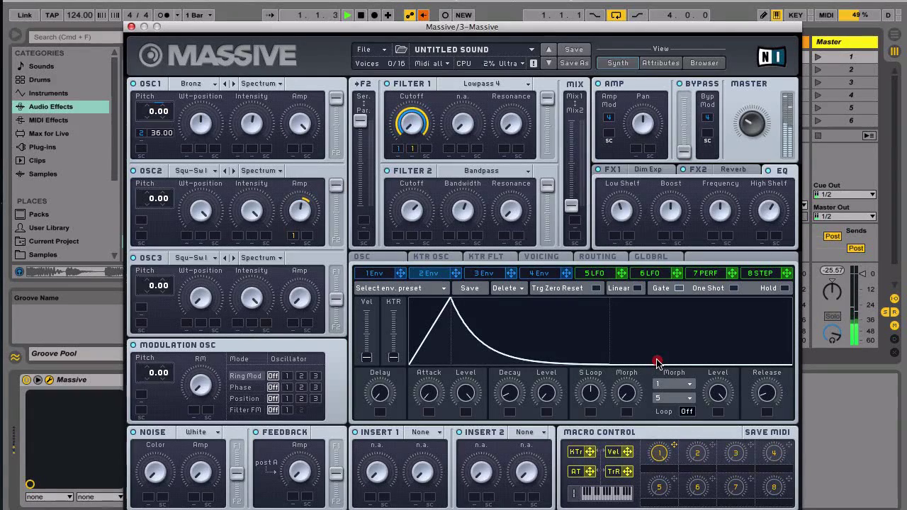
drag(657, 363, 657, 377)
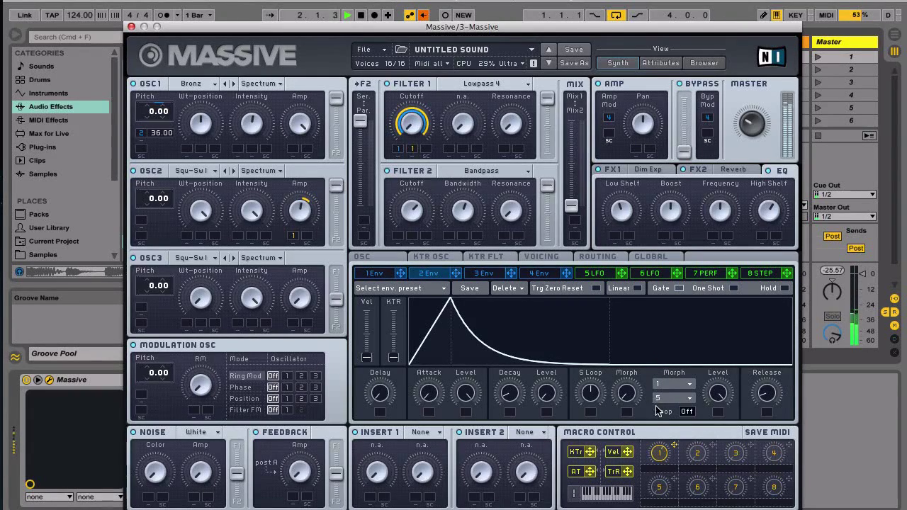
click(658, 360)
Retune OSC1's wavetable position and set its intensity to about halfway.
click(250, 131)
drag(249, 131, 243, 146)
drag(243, 113, 243, 119)
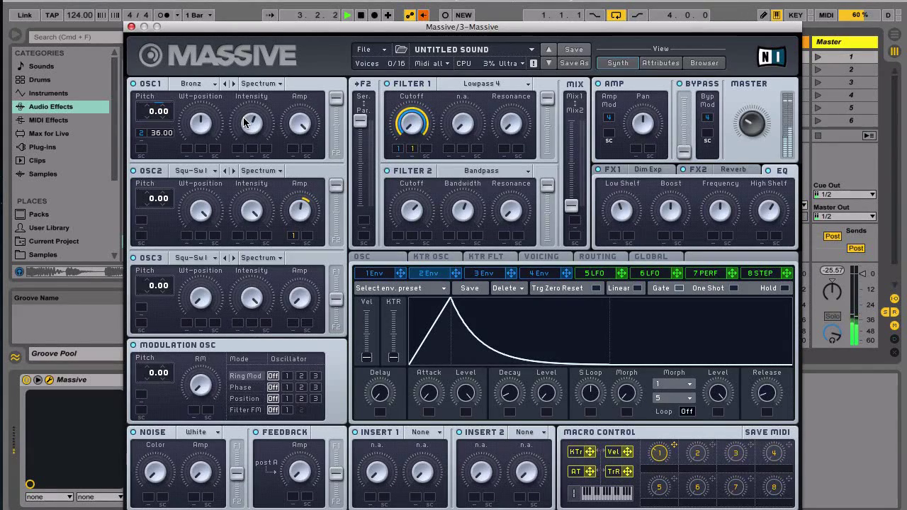
click(244, 121)
click(198, 113)
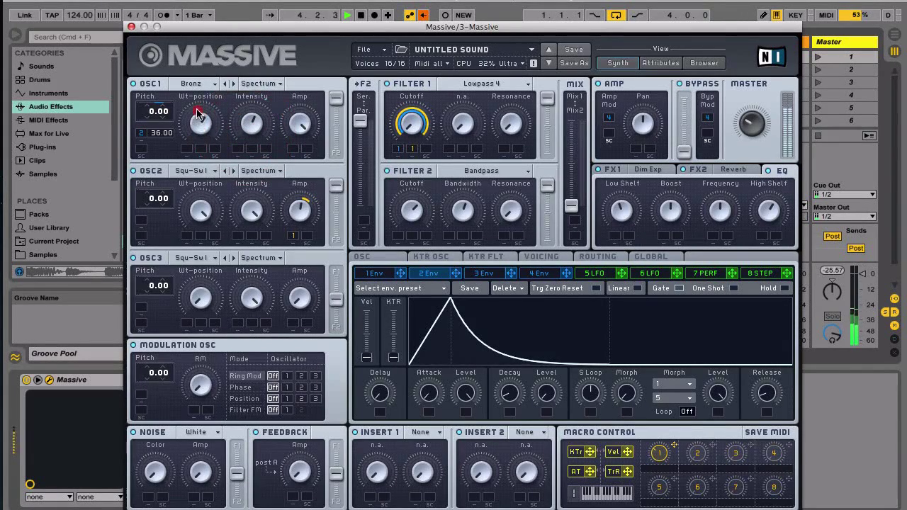
drag(199, 113, 199, 100)
click(251, 134)
mouse_move(252, 136)
mouse_down()
mouse_move(248, 148)
mouse_move(248, 137)
mouse_move(202, 125)
mouse_move(202, 165)
mouse_up()
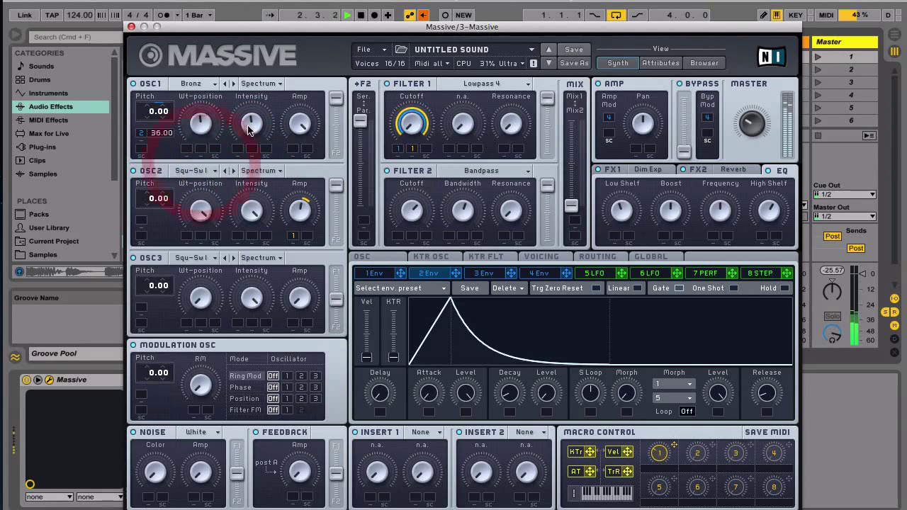
mouse_move(247, 121)
mouse_down()
mouse_move(246, 145)
mouse_move(246, 117)
mouse_move(243, 133)
mouse_up()
click(200, 124)
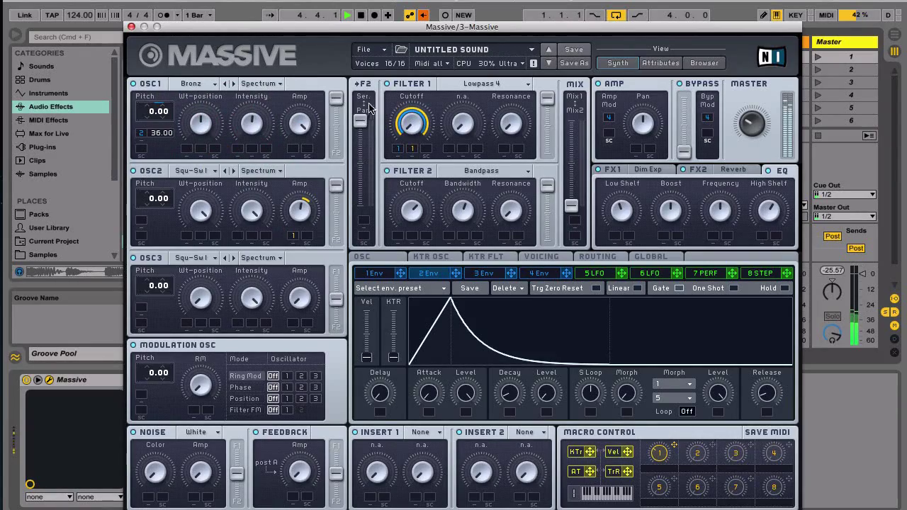
Shift the Massive window aside to reach the OTT device, switch OTT off, then uncover the mixer.
drag(323, 31, 451, 39)
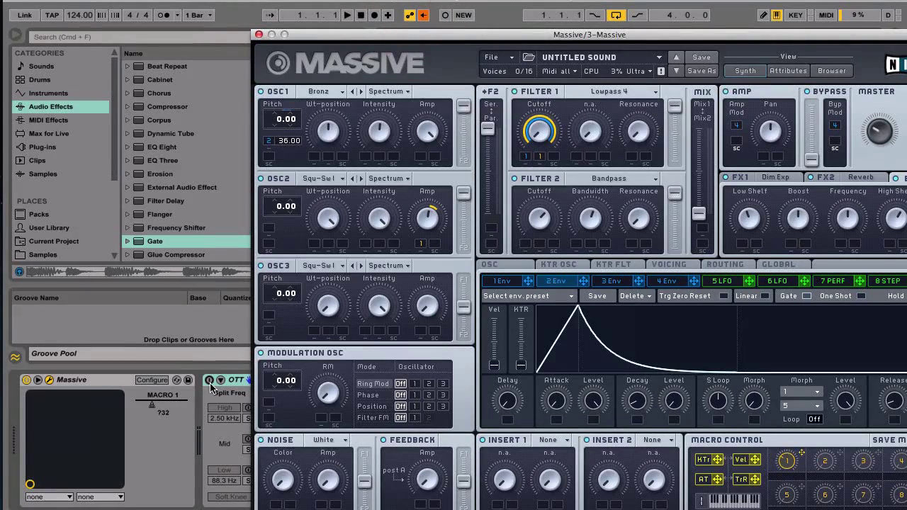
click(231, 381)
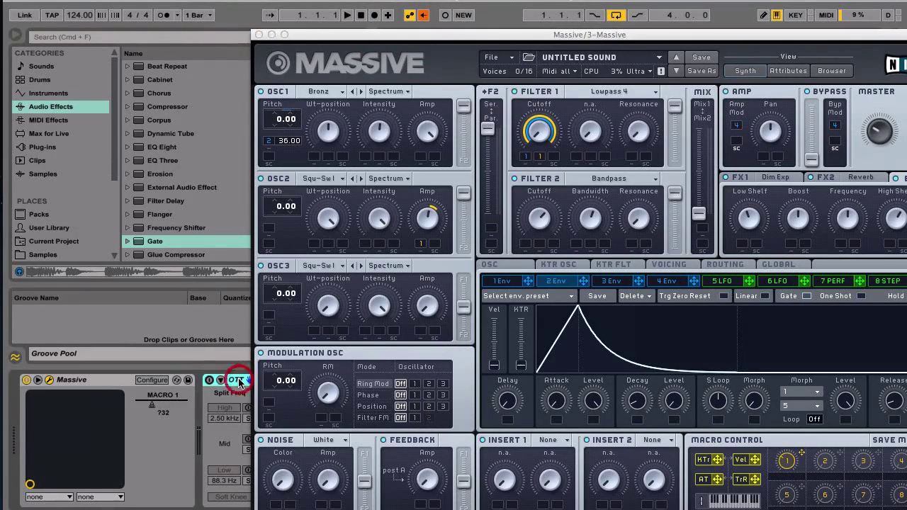
drag(311, 34, 316, 15)
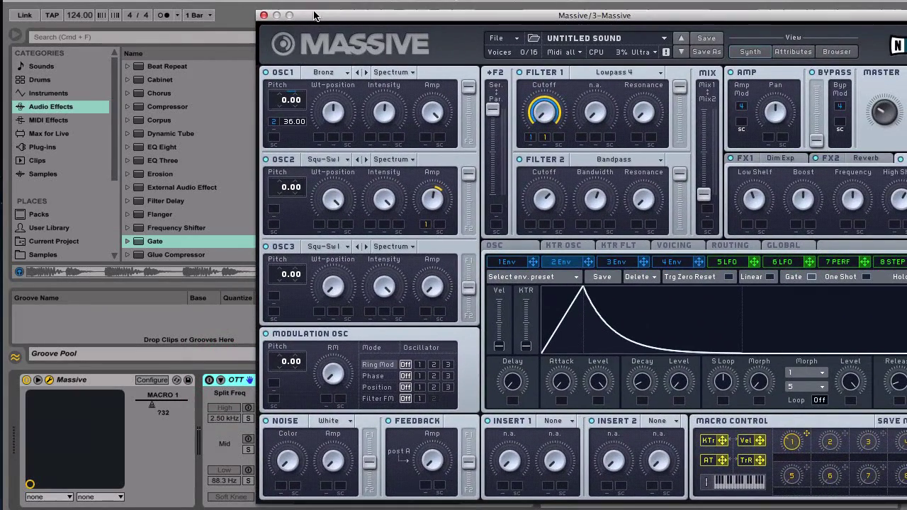
click(211, 382)
drag(419, 23, 313, 21)
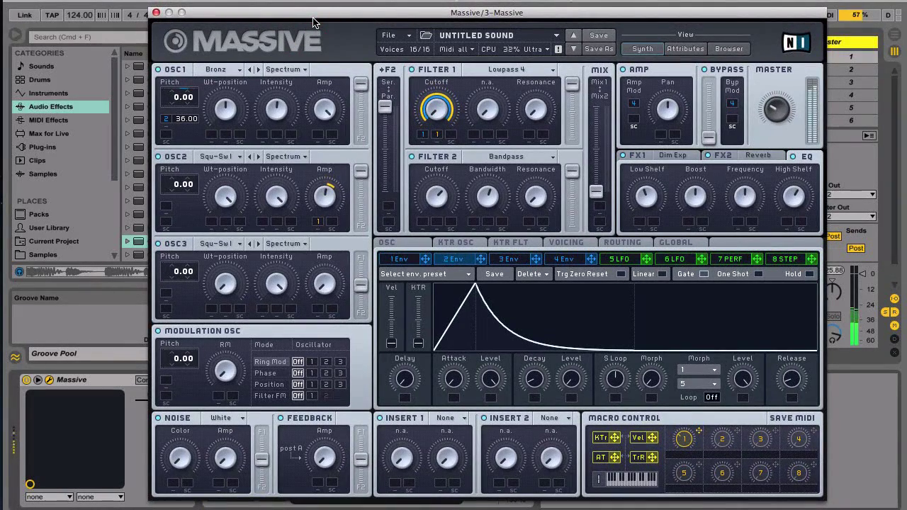
click(465, 43)
drag(464, 12, 619, 14)
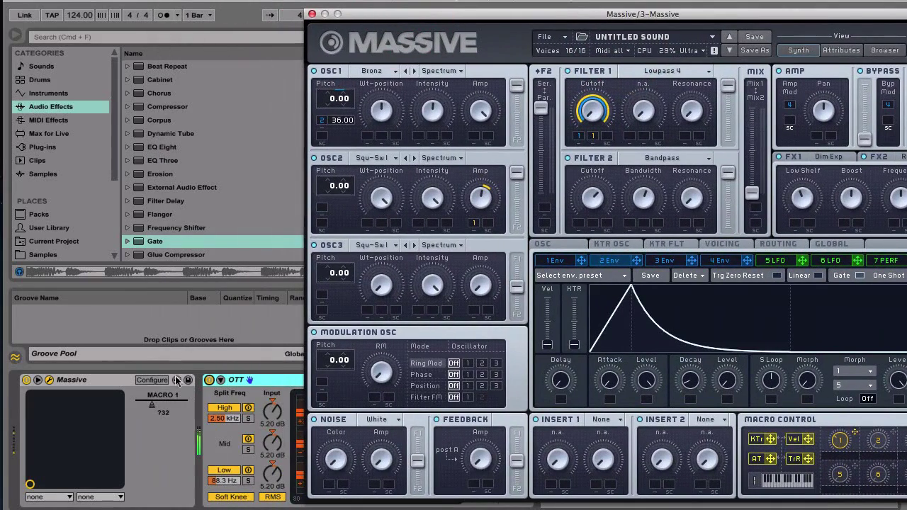
click(209, 381)
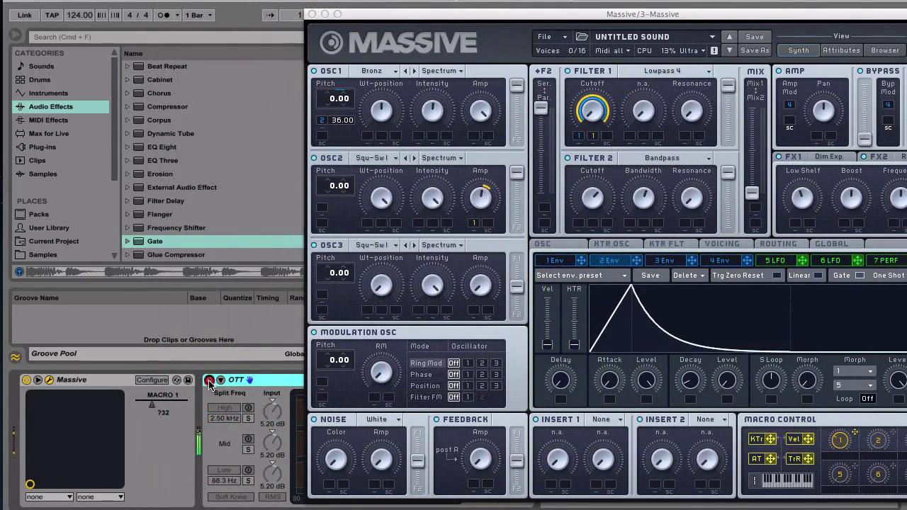
mouse_move(434, 14)
mouse_down()
mouse_move(288, 260)
mouse_move(222, 312)
mouse_up()
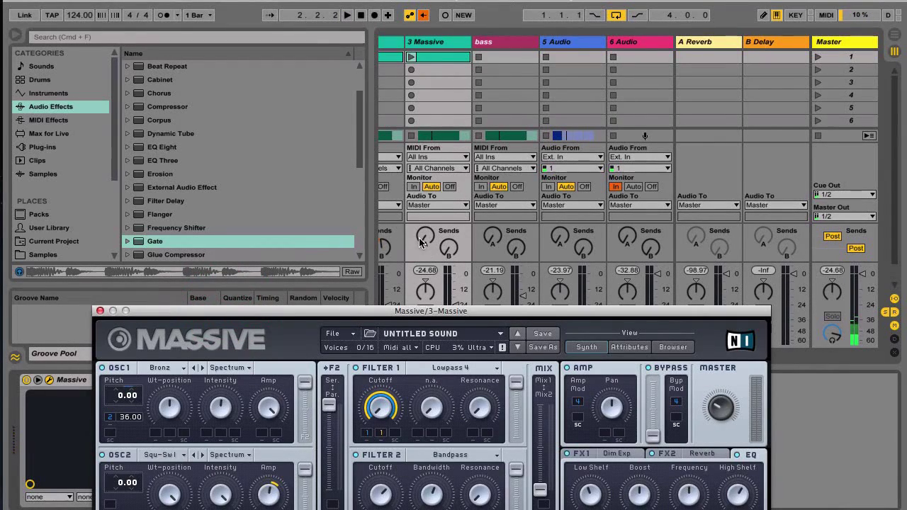
Start playback and turn up the Massive track's Send A to the reverb return.
click(423, 238)
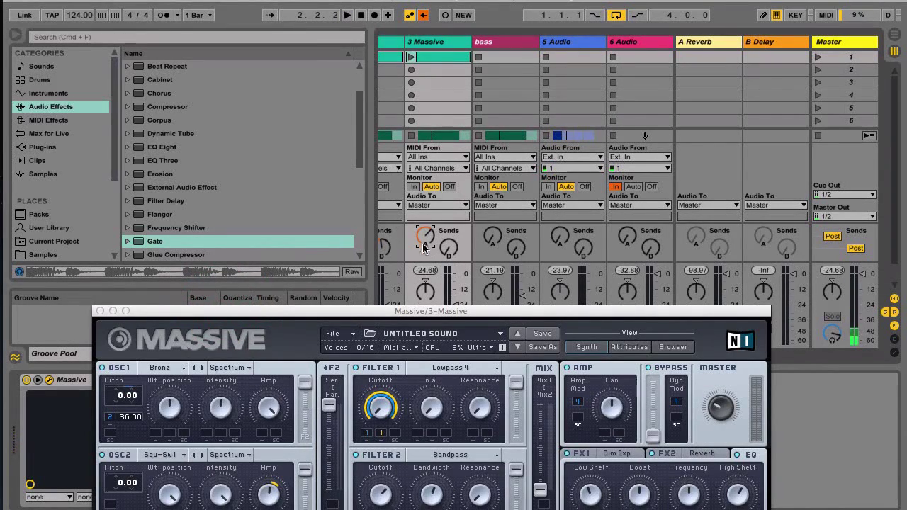
click(449, 247)
key(space)
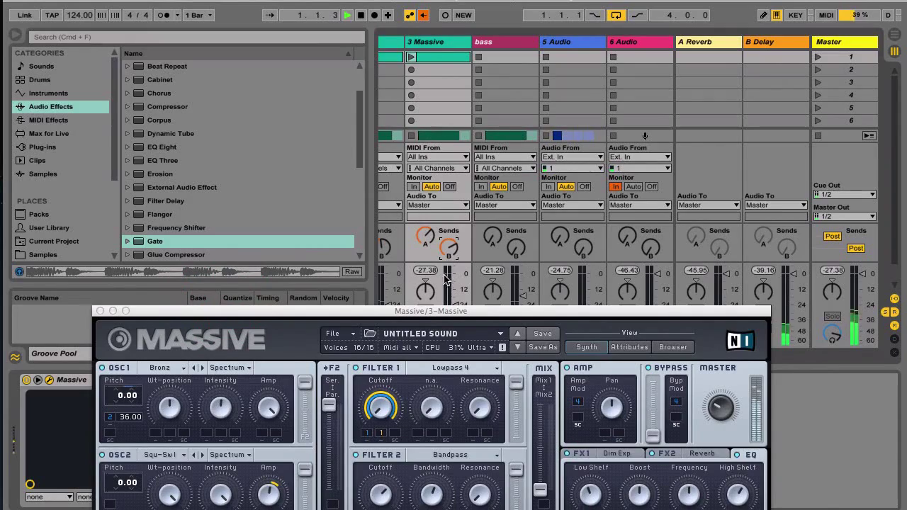
drag(212, 311, 217, 251)
click(423, 239)
Switch the bass and 5 Audio tracks back on in the session mixer.
drag(421, 254, 412, 32)
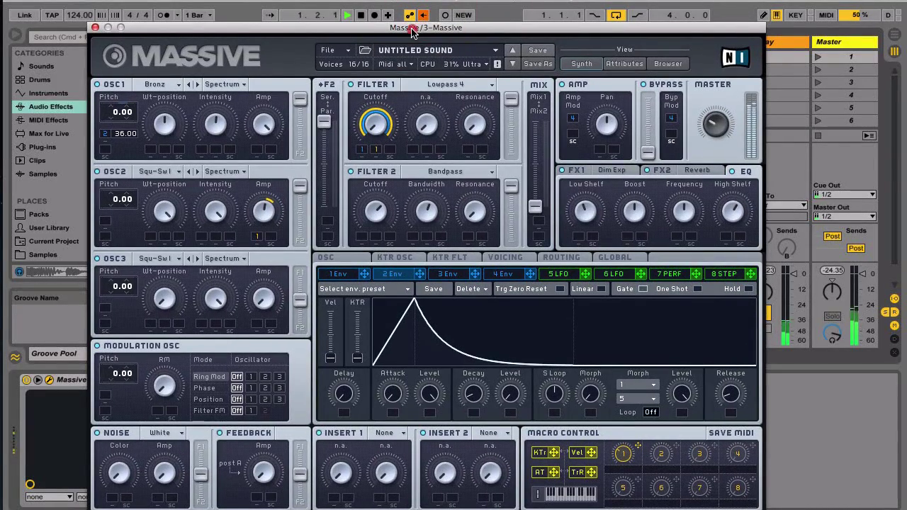
drag(412, 32, 371, 341)
drag(453, 327, 456, 401)
click(493, 312)
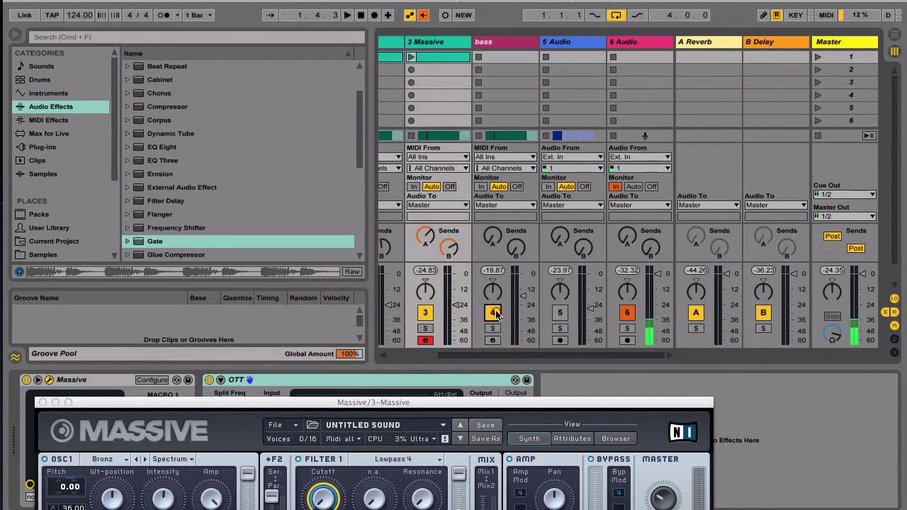
click(559, 312)
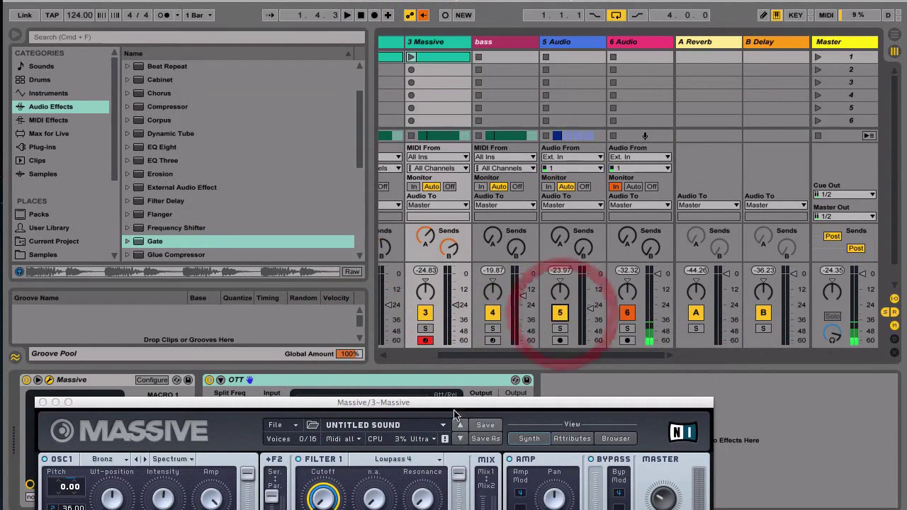
drag(460, 398, 523, 41)
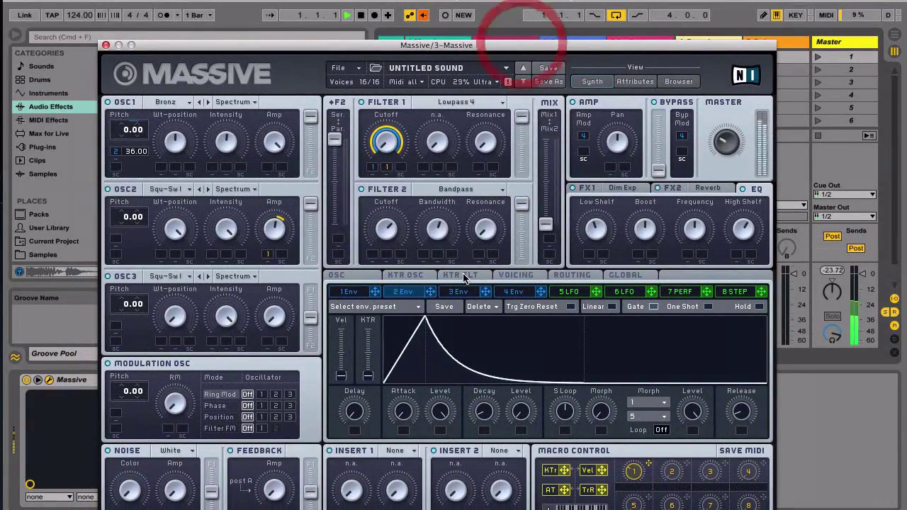
key(space)
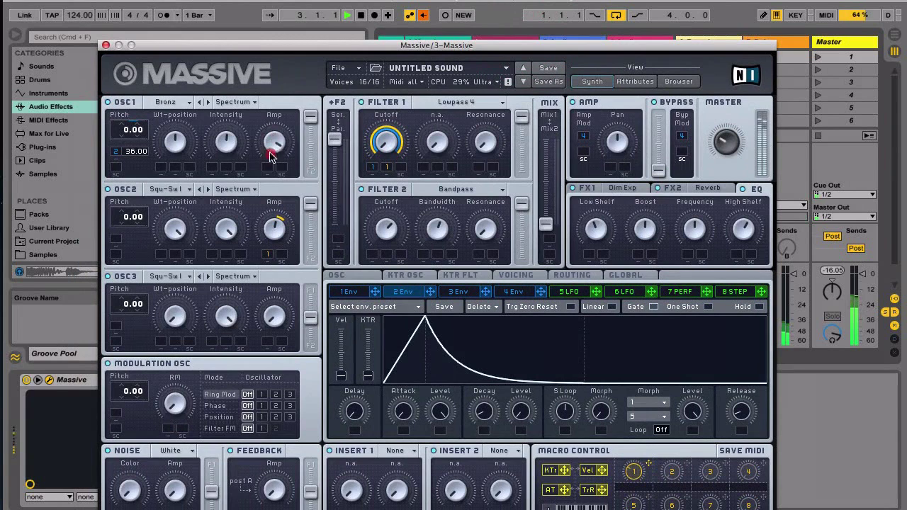
click(269, 185)
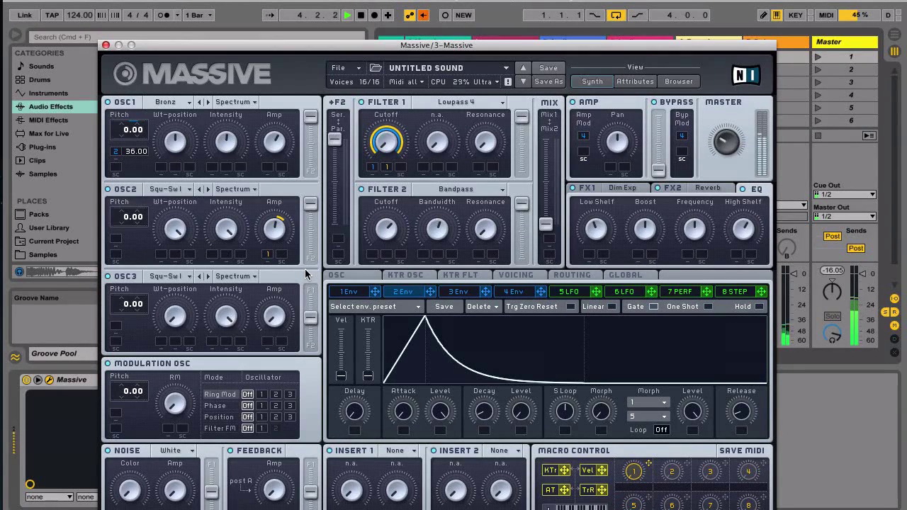
key(space)
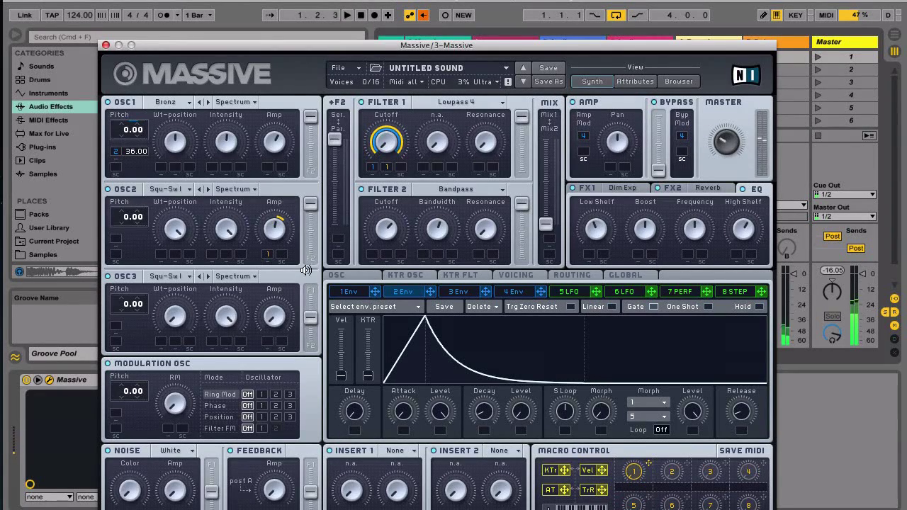
drag(291, 52, 286, 44)
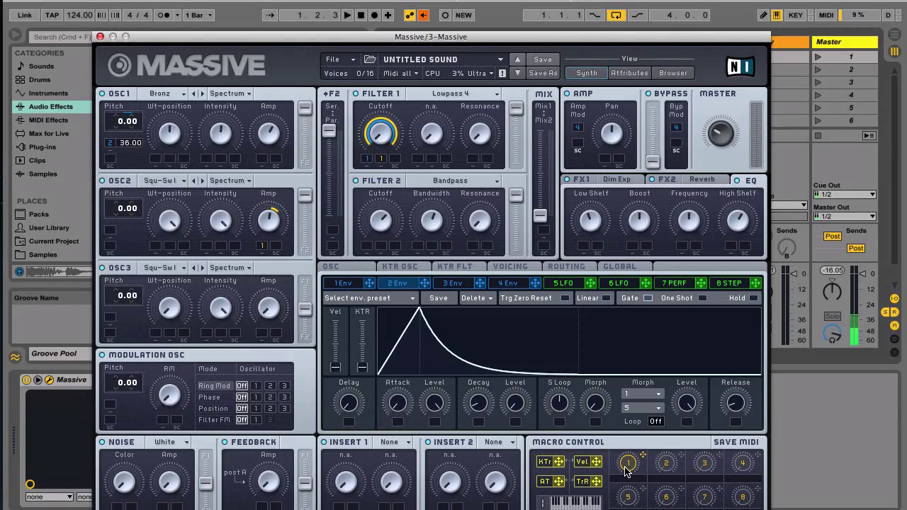
key(space)
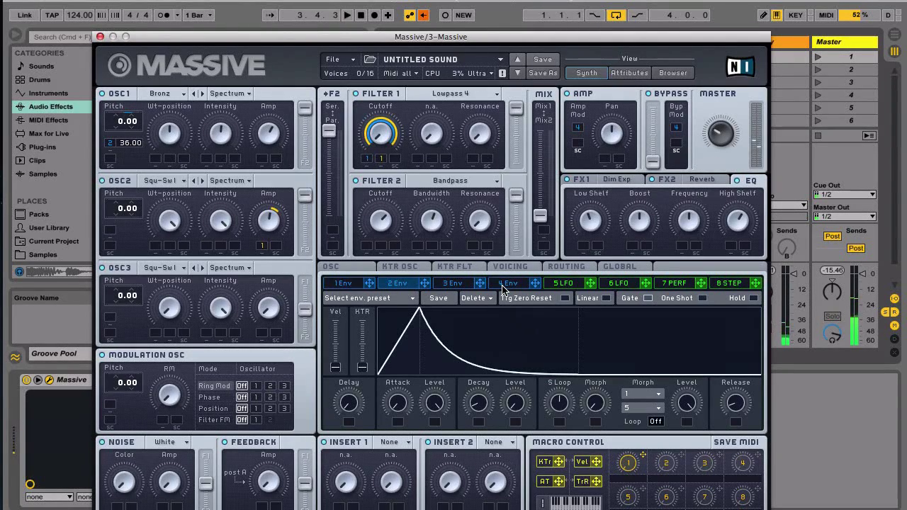
click(503, 284)
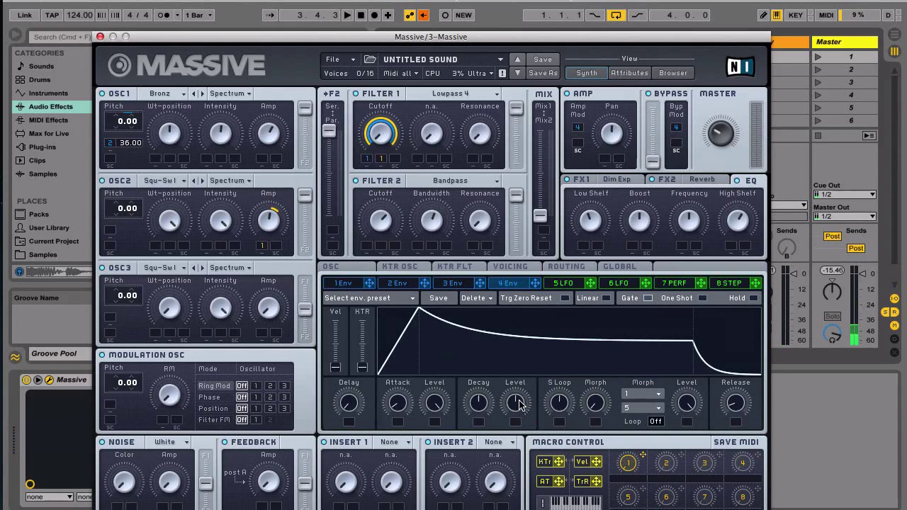
Drop envelope 4's Decay Level to zero for a plucky decay, exposing Live's mixer below.
drag(519, 404, 526, 492)
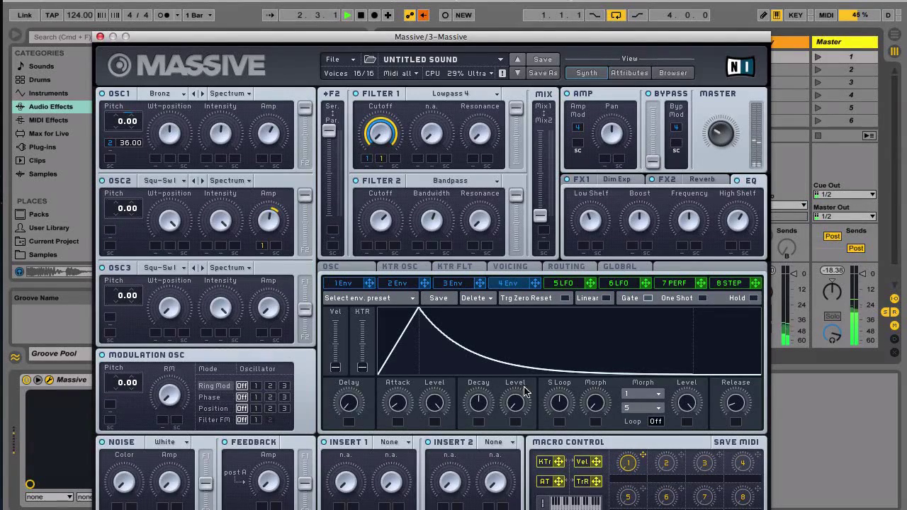
drag(374, 37, 392, 458)
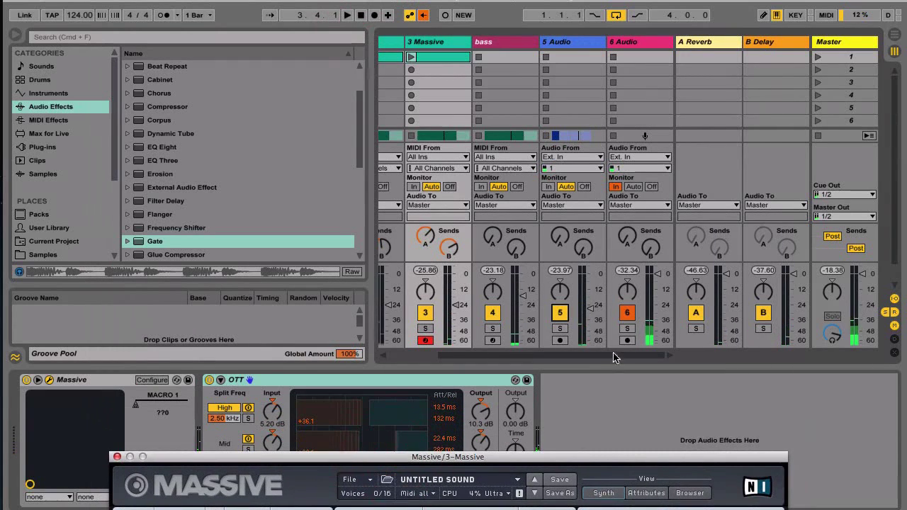
Switch off the 5 Audio and bass tracks, keep 6 Audio on, and play the loop.
click(559, 313)
click(627, 312)
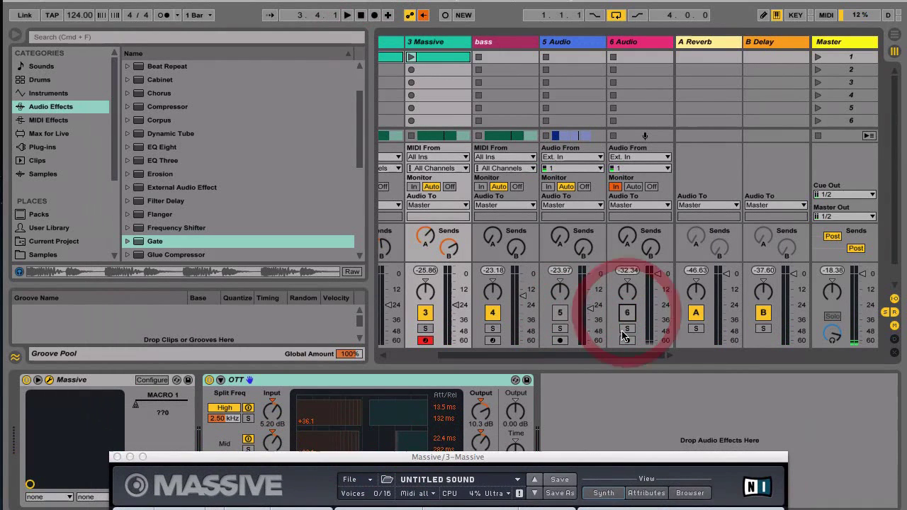
key(space)
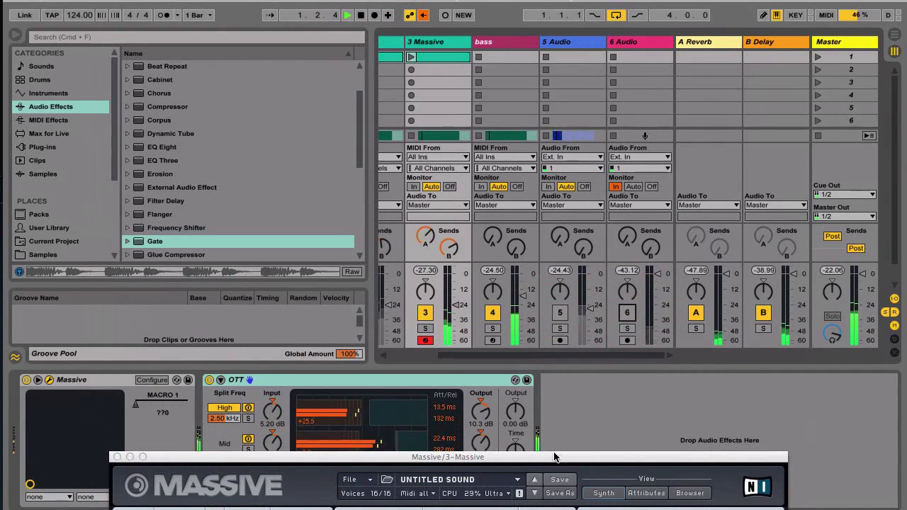
drag(554, 456, 525, 365)
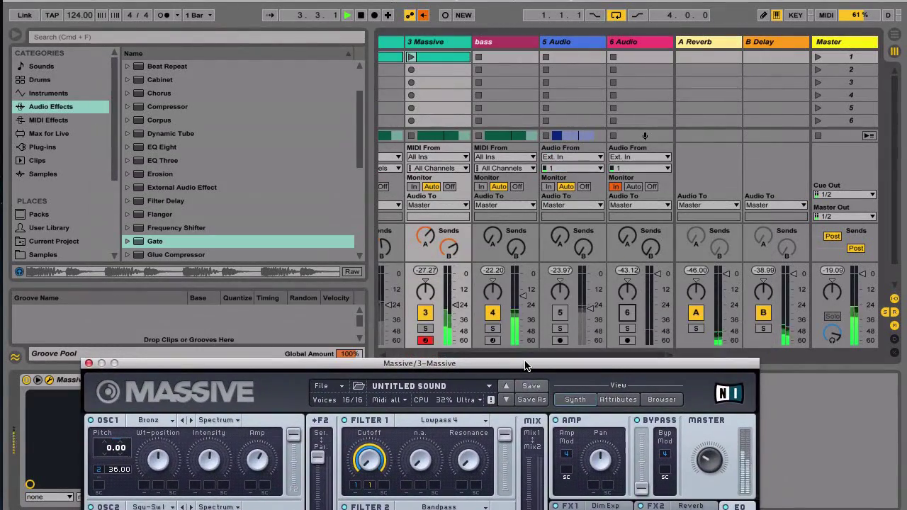
click(533, 282)
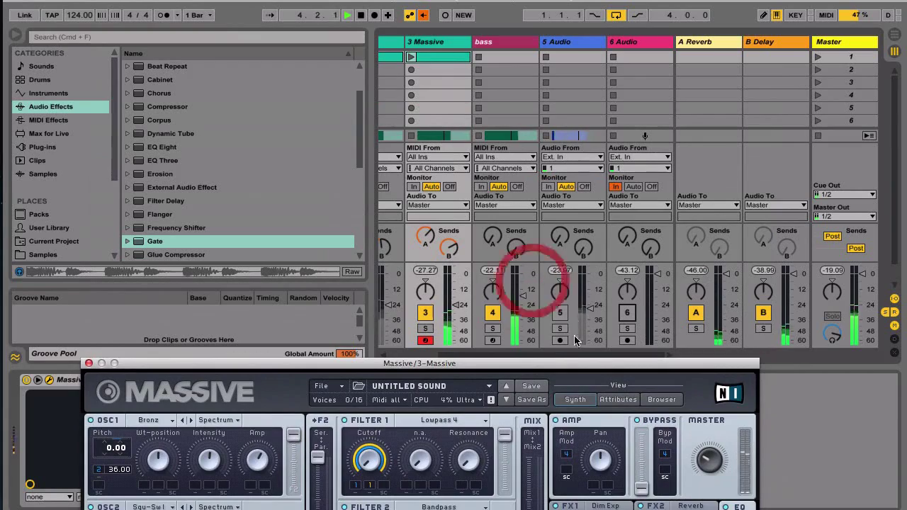
click(498, 312)
click(627, 313)
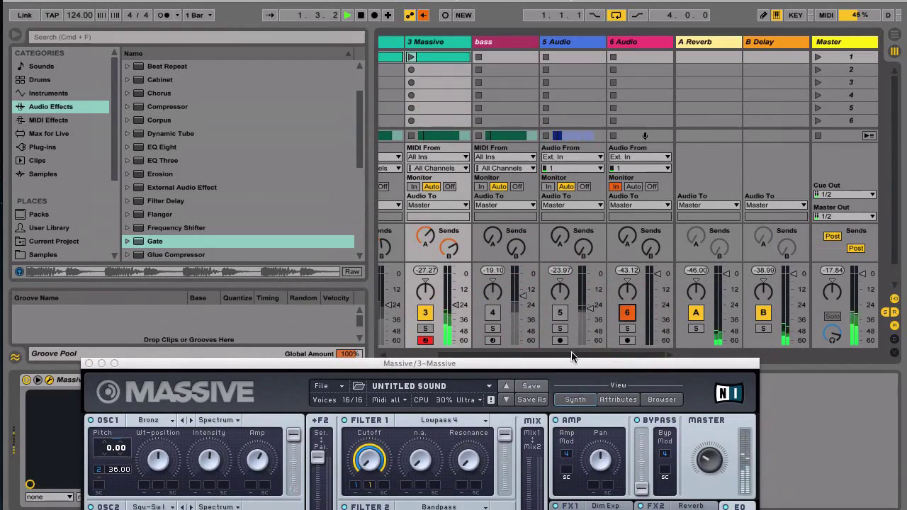
drag(571, 360, 589, 1)
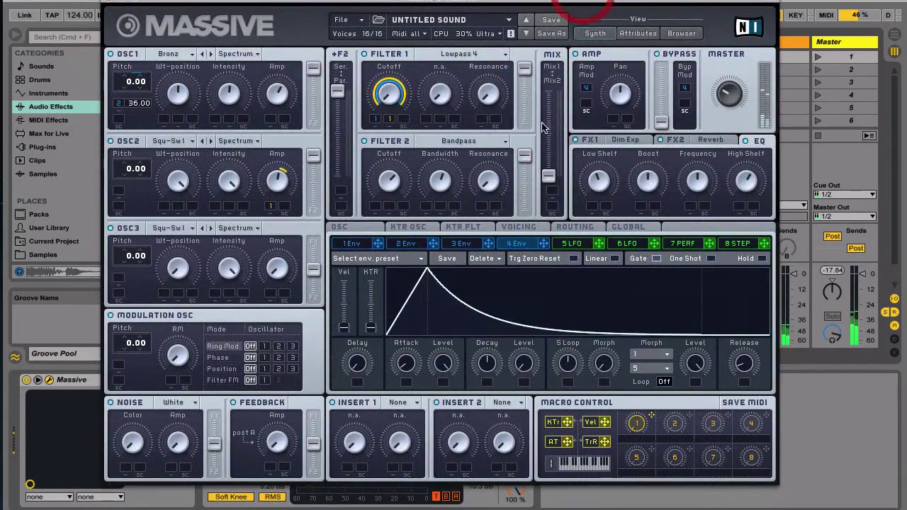
Look over the envelope's Morph source options in its dropdown.
click(620, 328)
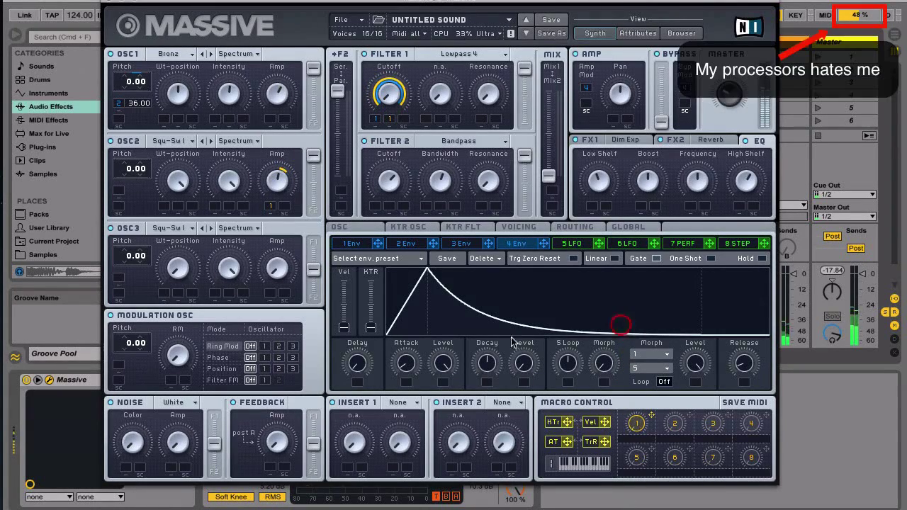
click(377, 131)
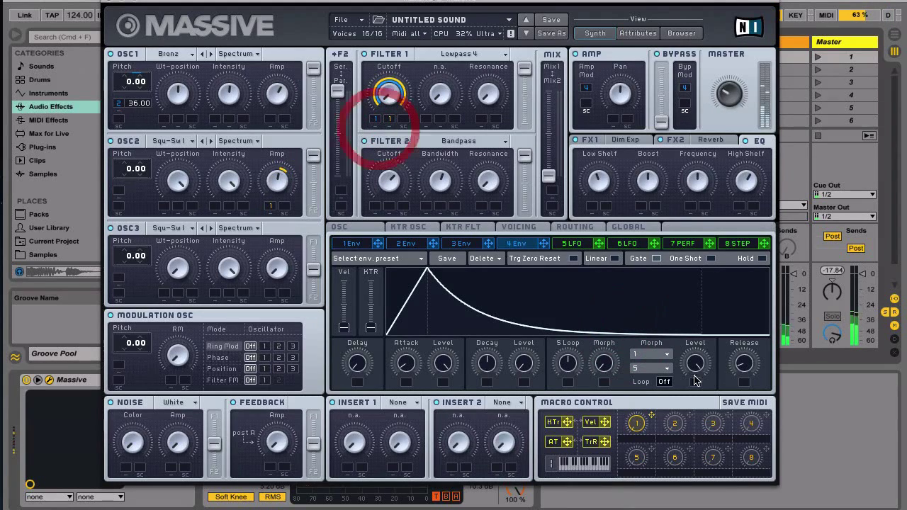
click(632, 370)
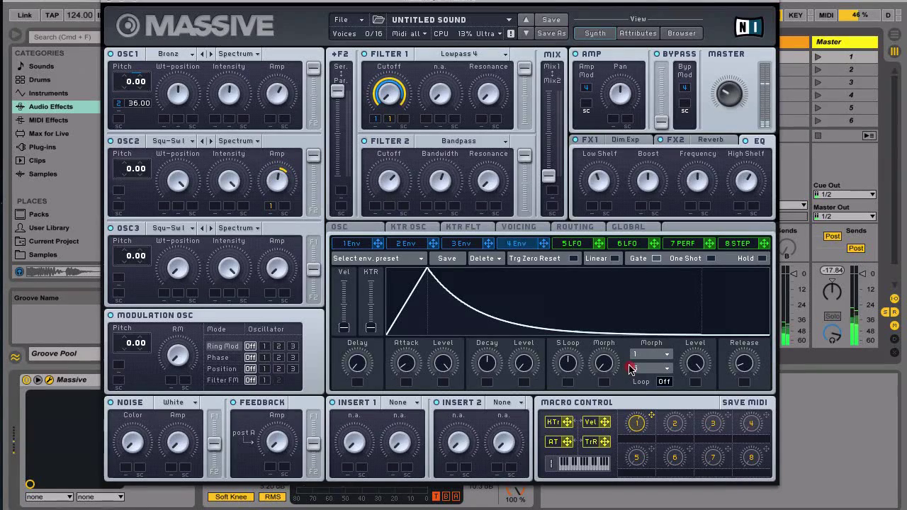
click(633, 343)
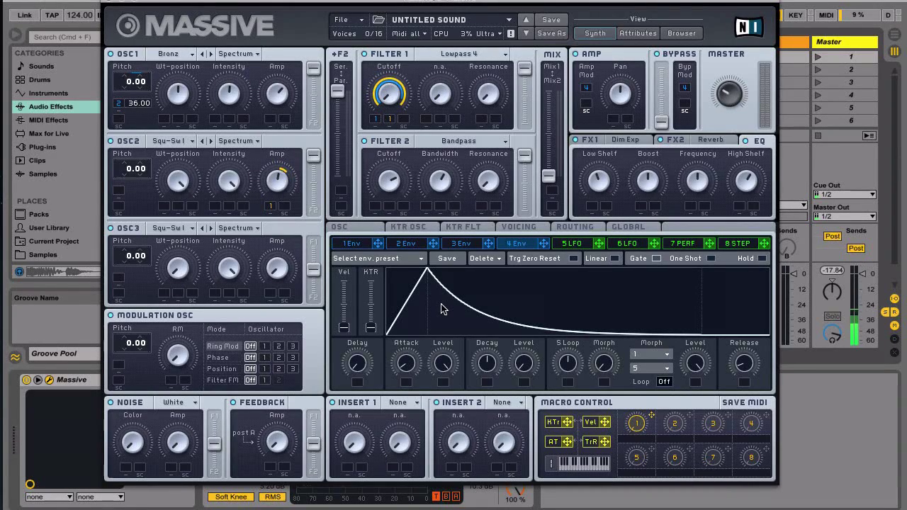
View envelopes 3 and 2, then show the Dimension Expander's Dry/Wet and Size settings.
click(454, 246)
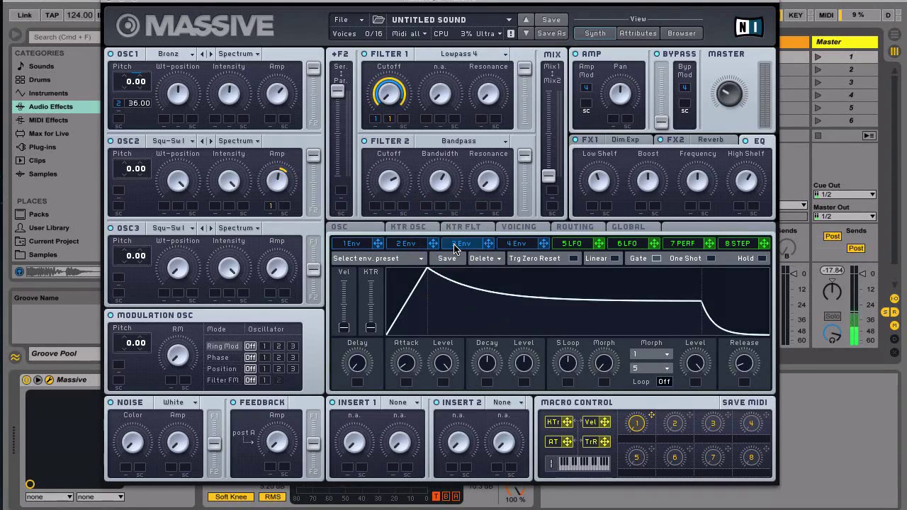
click(412, 245)
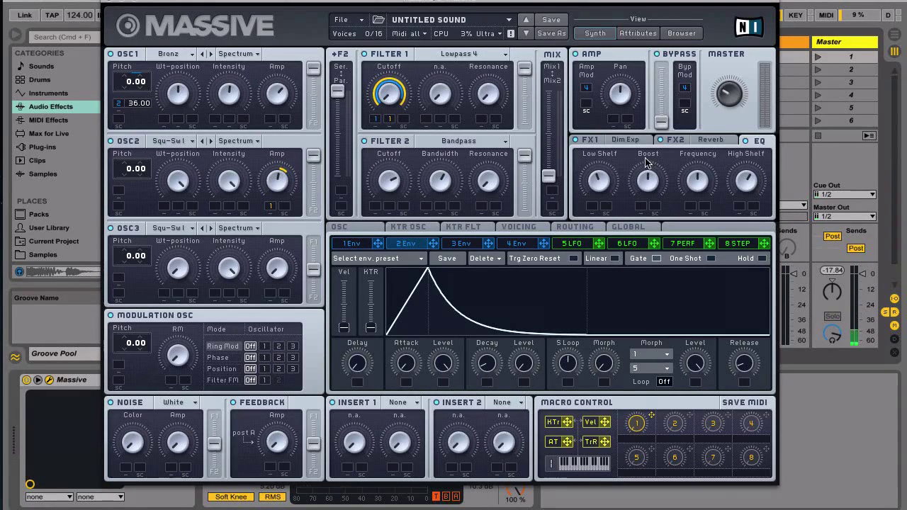
click(630, 143)
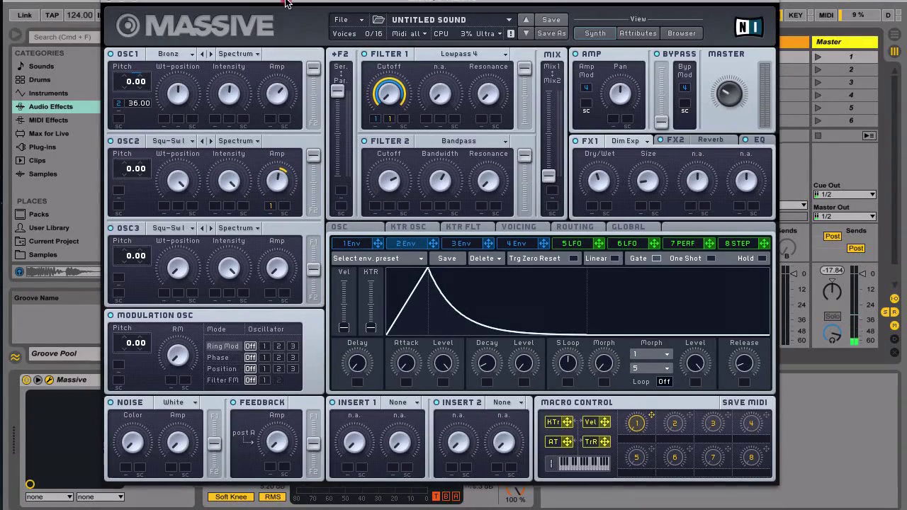
drag(287, 3, 625, 31)
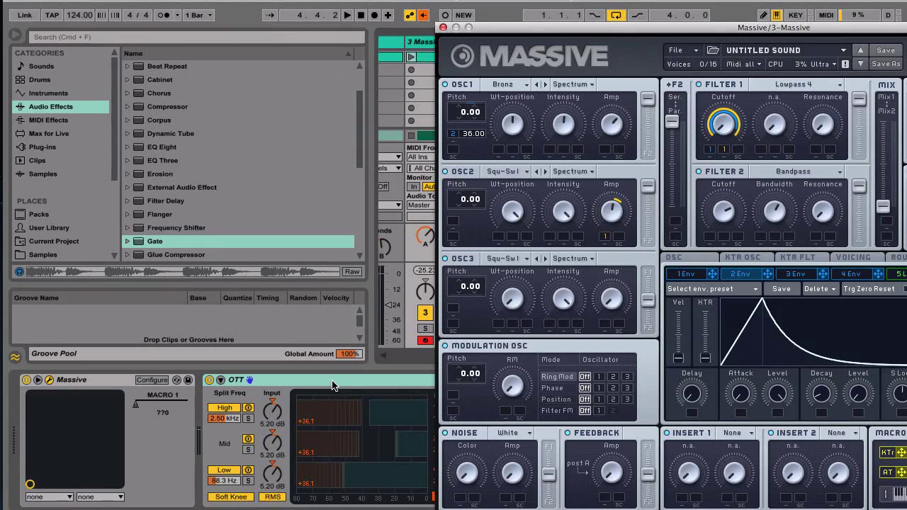
Slide the Massive window left so its full editor covers Live's browser and OTT device.
mouse_move(500, 33)
mouse_down()
mouse_move(459, 31)
mouse_move(509, 31)
mouse_up()
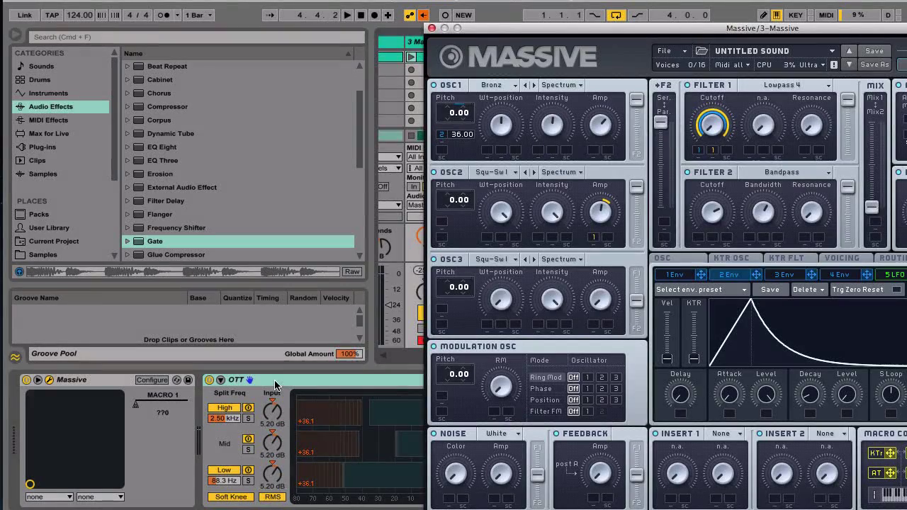
drag(507, 32, 317, 26)
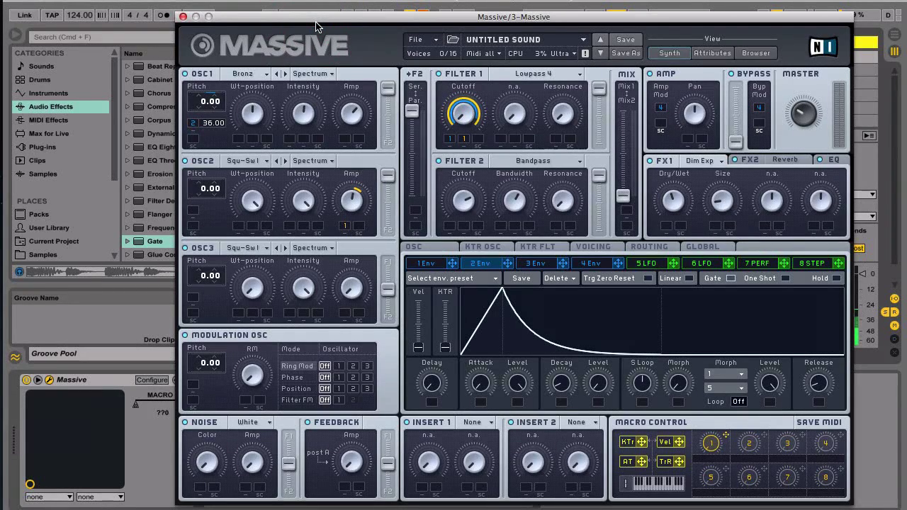